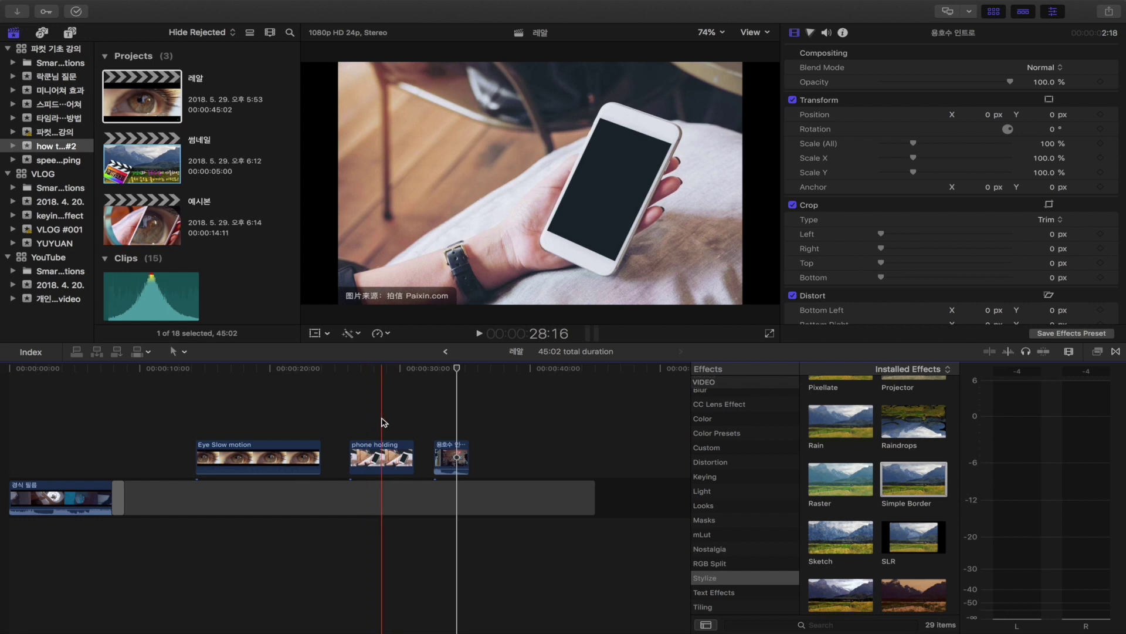
Scale the phone holding clip up to about 120% so its edge watermark falls outside the frame
left_click(383, 456)
left_click(315, 333)
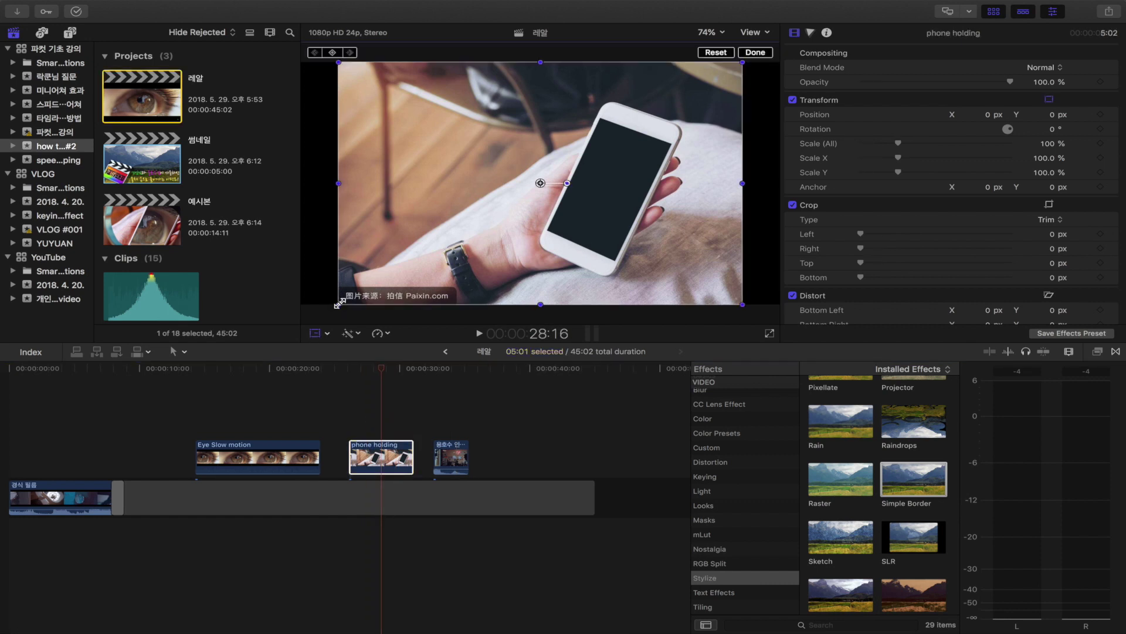
left_click_drag(339, 303, 302, 329)
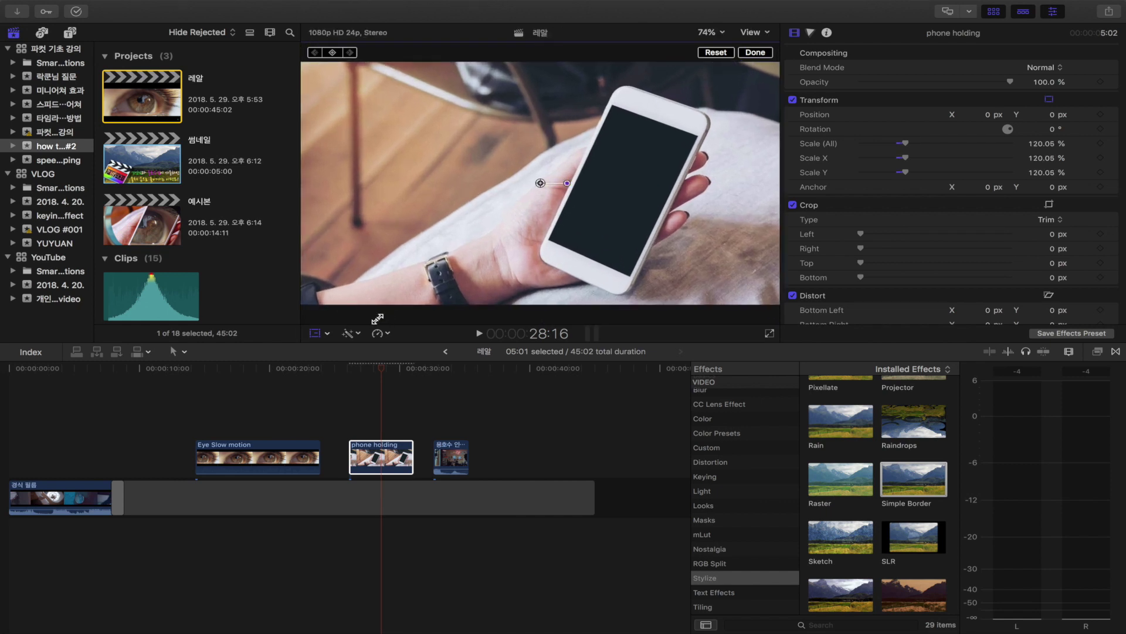
left_click(316, 335)
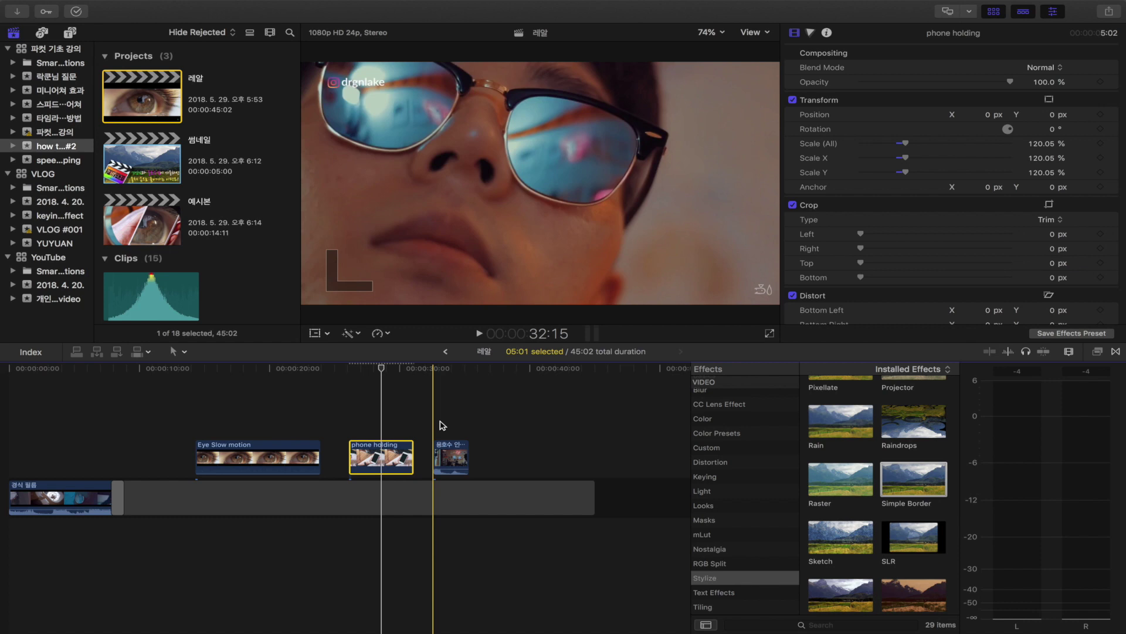
Apply the Draw Mask effect to the phone holding clip
left_click(365, 433)
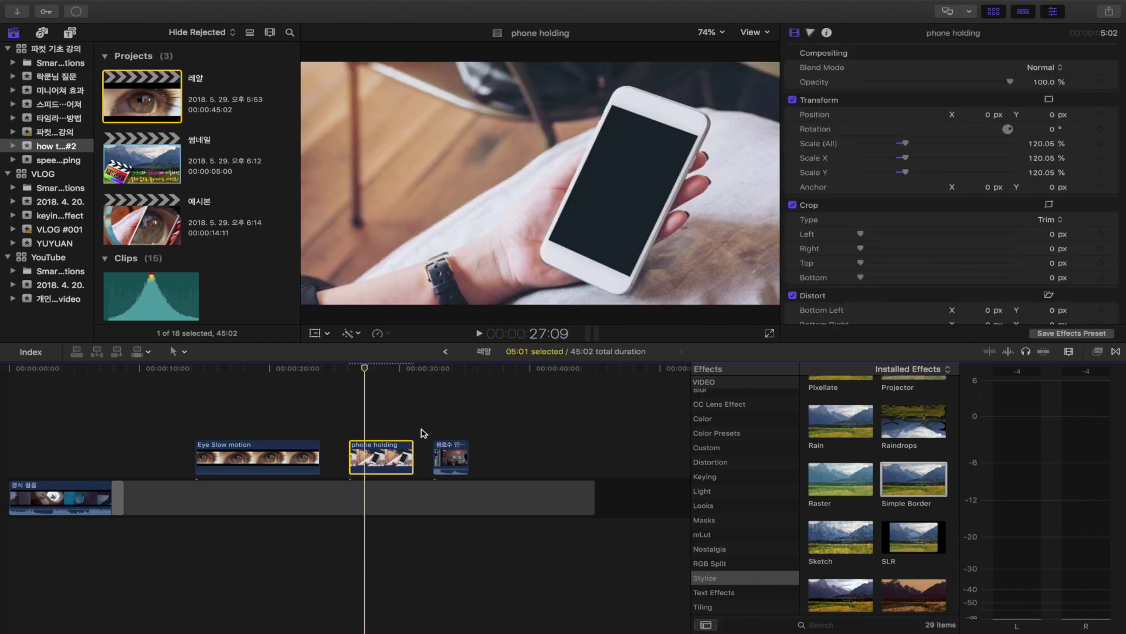
scroll(753, 488, "up", 3)
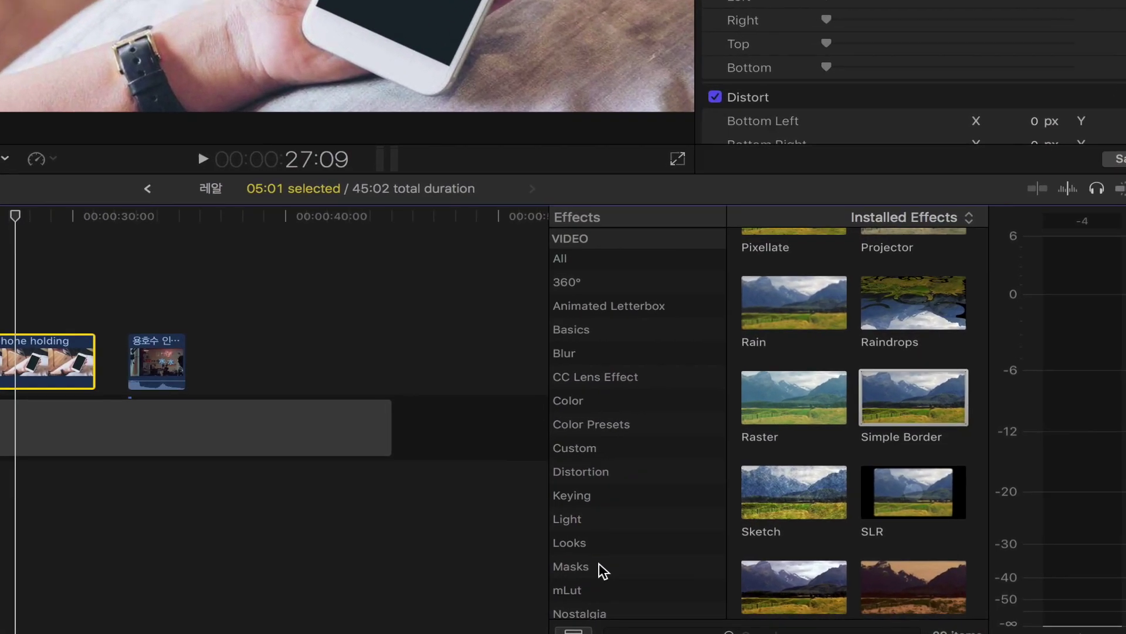
left_click(600, 564)
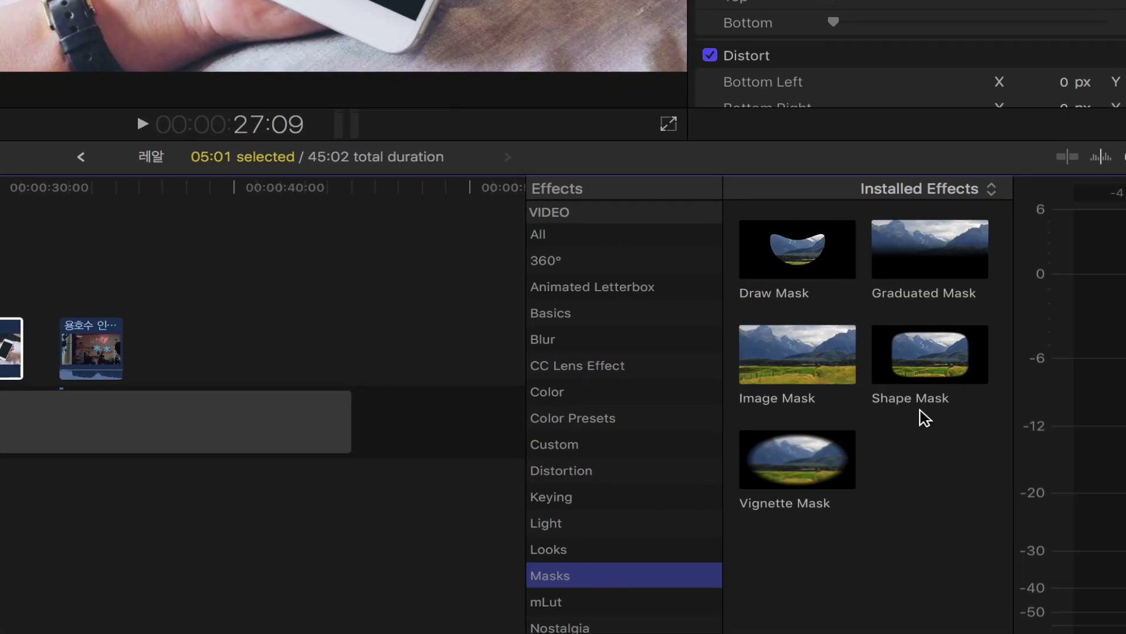
mouse_move(818, 271)
left_mouse_down()
mouse_move(817, 251)
mouse_move(6, 358)
left_mouse_up()
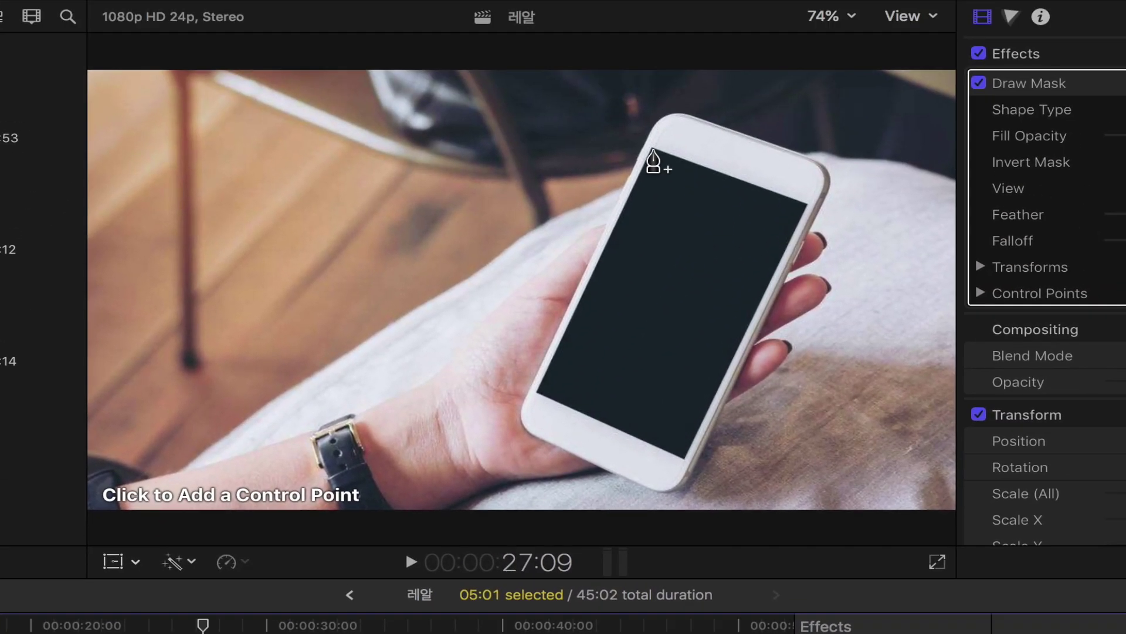
Draw a closed four-point mask along the corners of the phone's screen and invert the mask
left_click(652, 150)
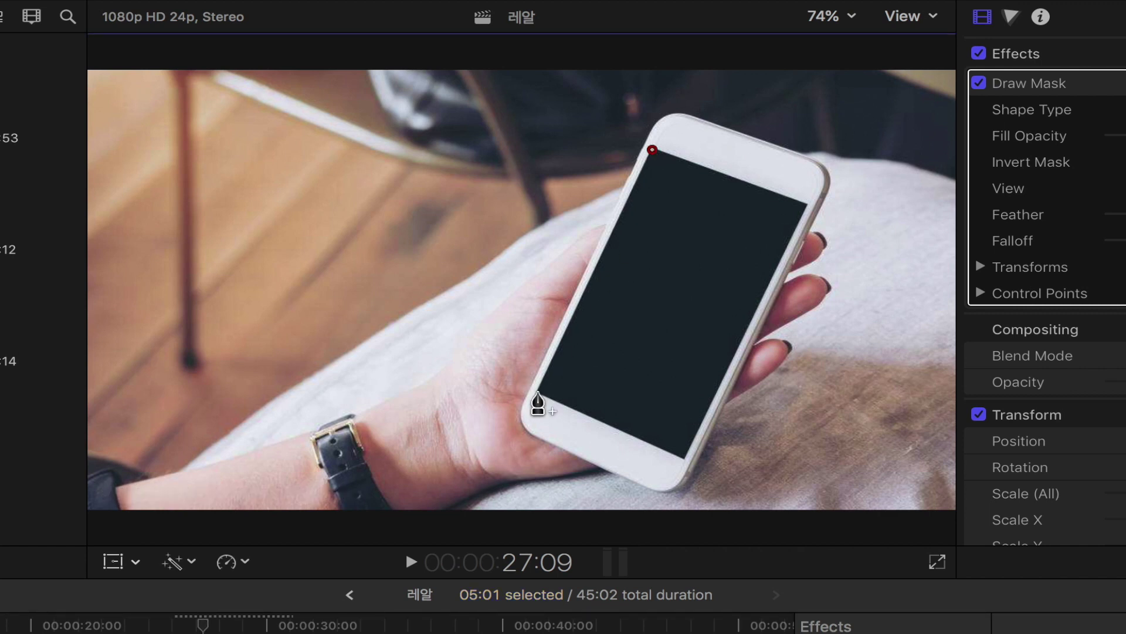
left_click(683, 460)
left_click(806, 206)
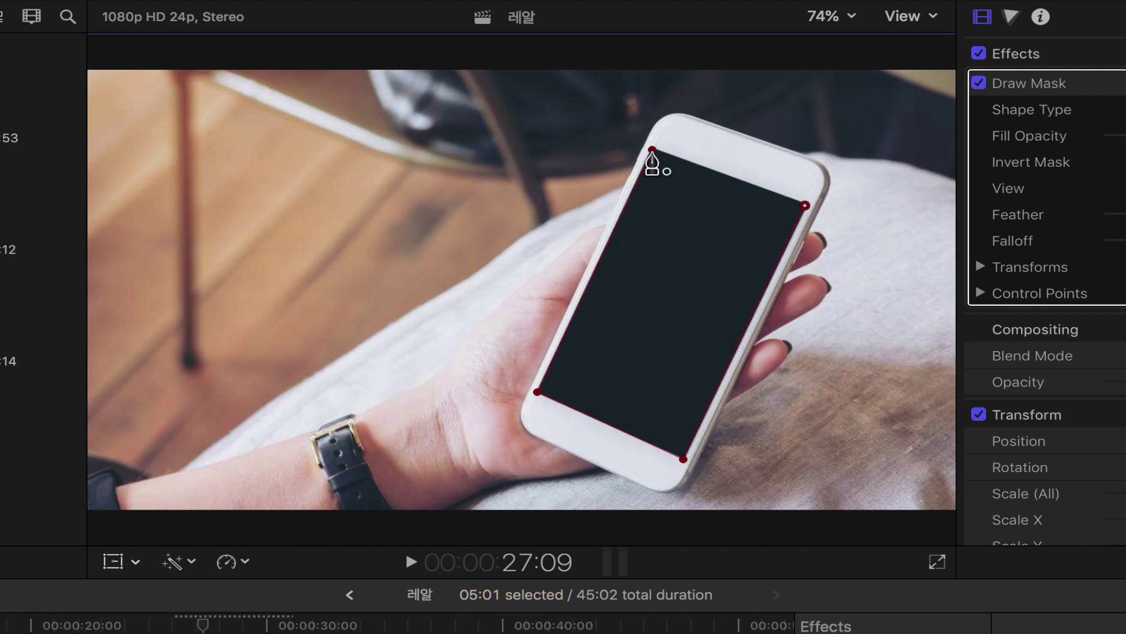
left_click(653, 149)
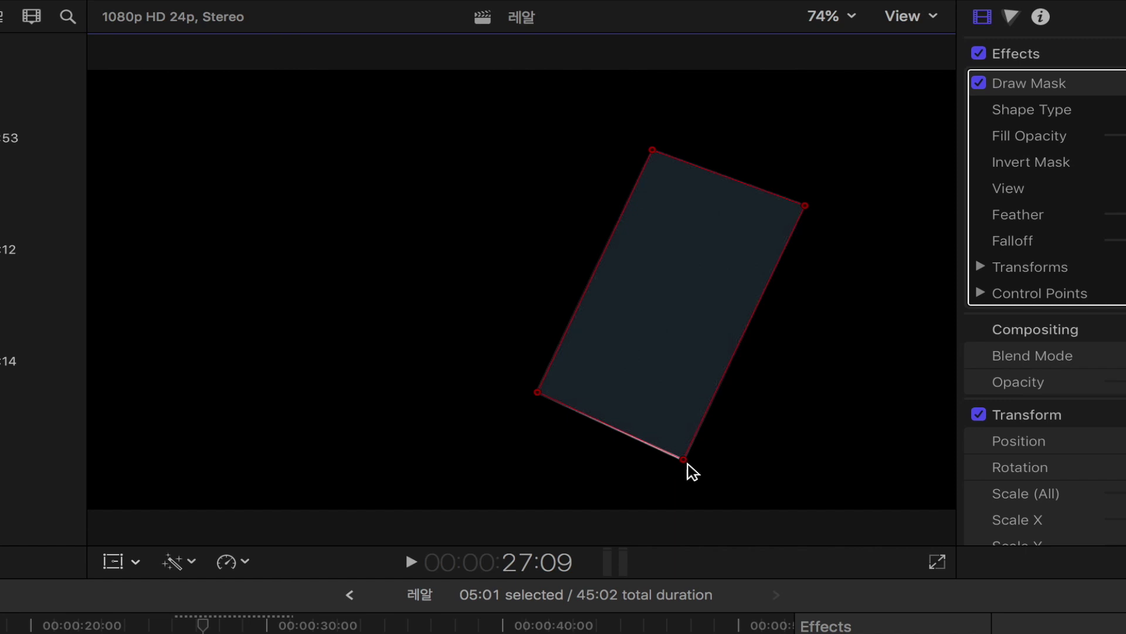
left_click_drag(684, 459, 684, 458)
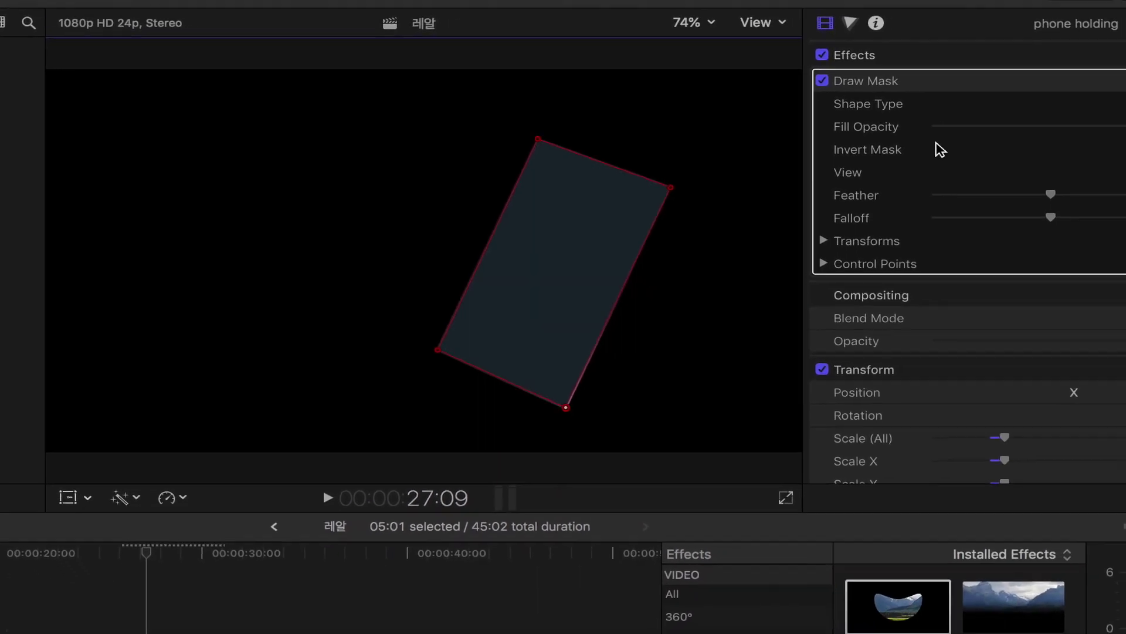
left_click(1030, 140)
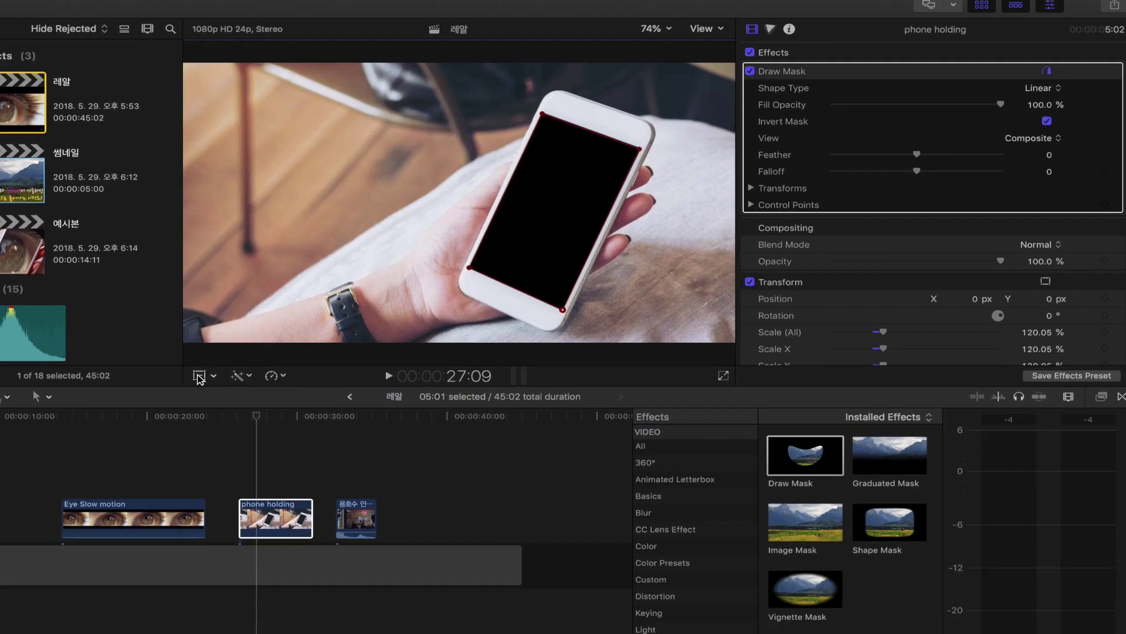
Stack the phone holding clip above Eye Slow motion with their ends aligned, and extend its start earlier to a duration of 08:08
left_click(28, 440)
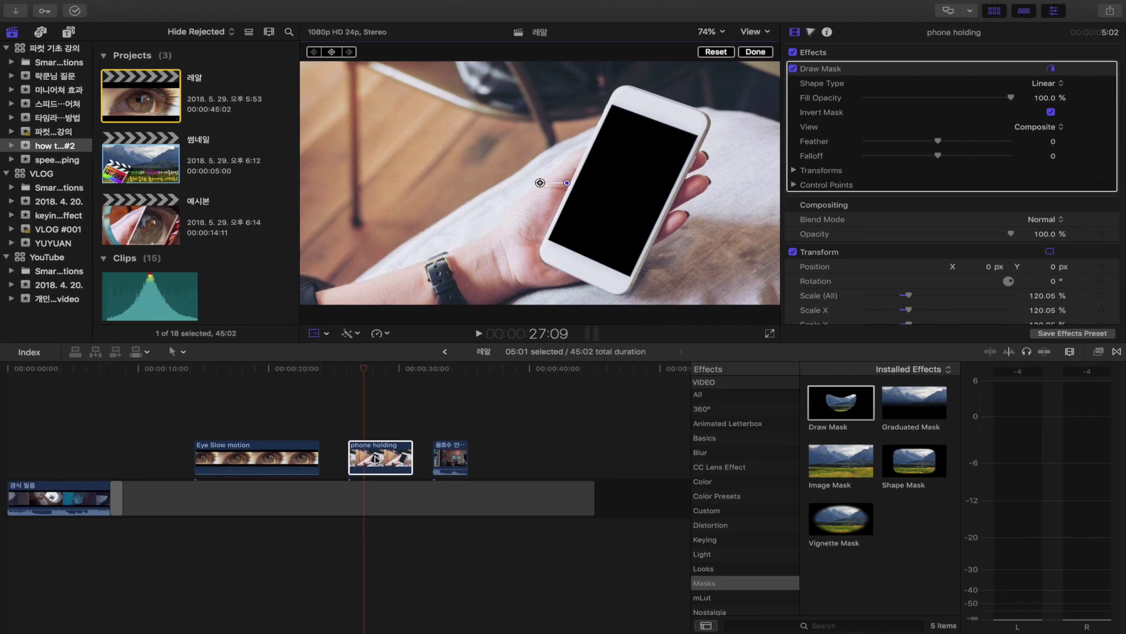
left_click_drag(375, 461, 281, 416)
left_click(204, 409)
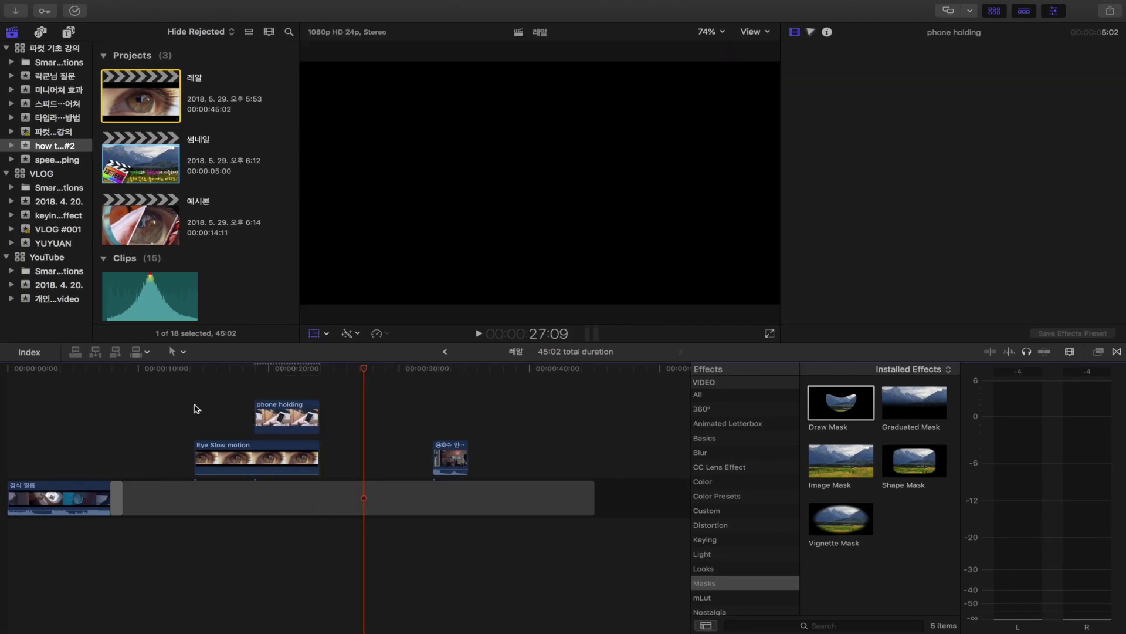
left_click(197, 406)
key("space")
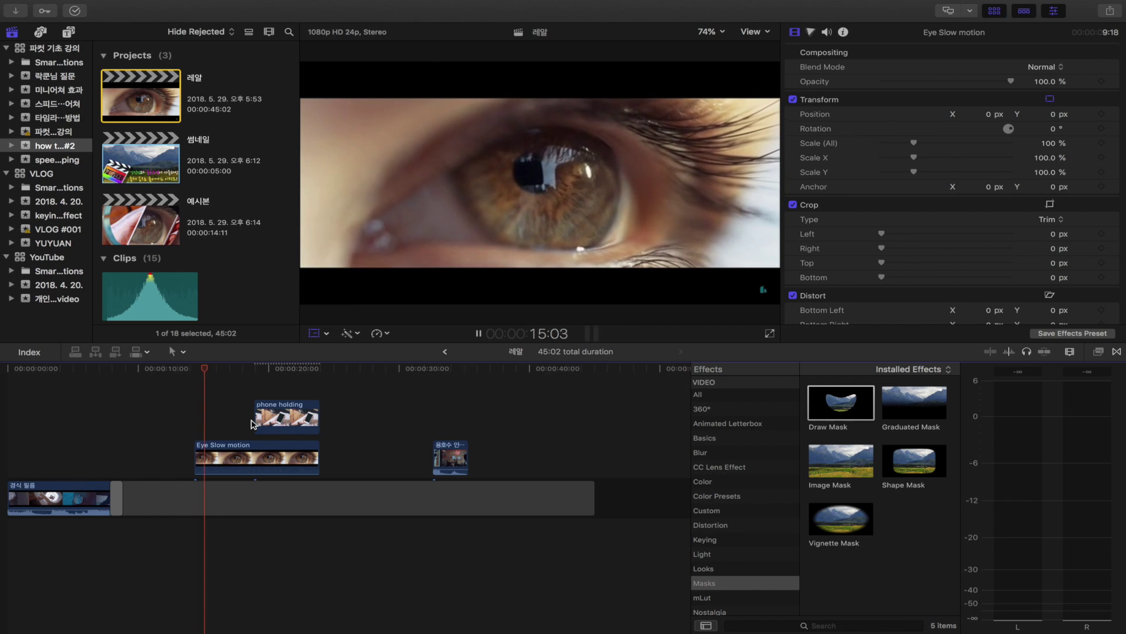
left_click_drag(256, 417, 206, 393)
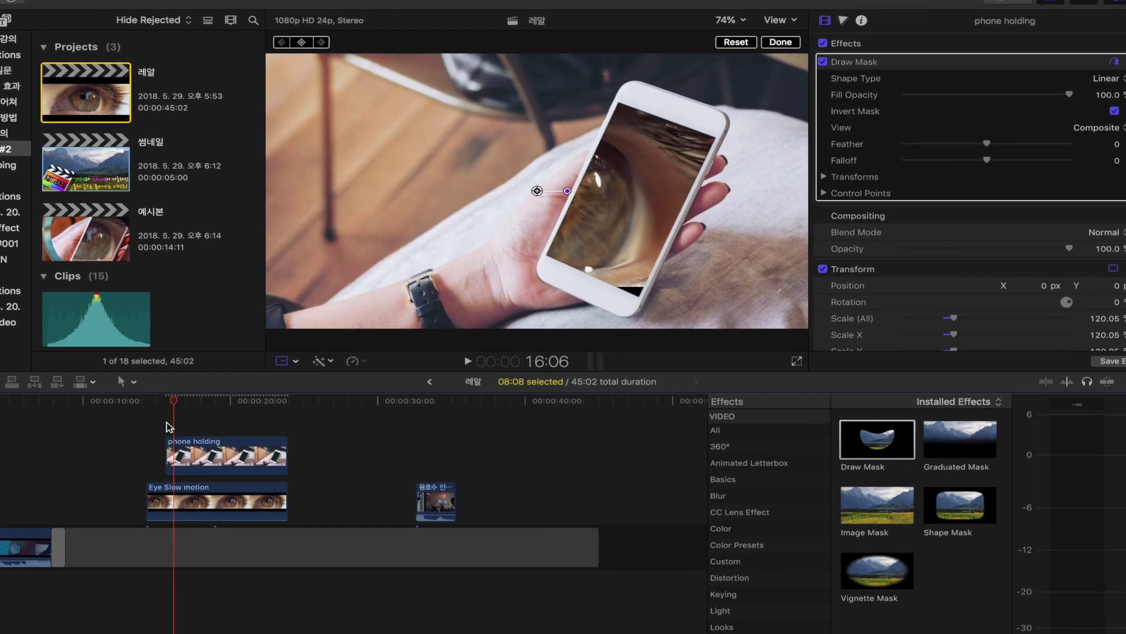
Set the phone holding clip's crop to Ken Burns and swap its start and end frames
left_click(207, 371)
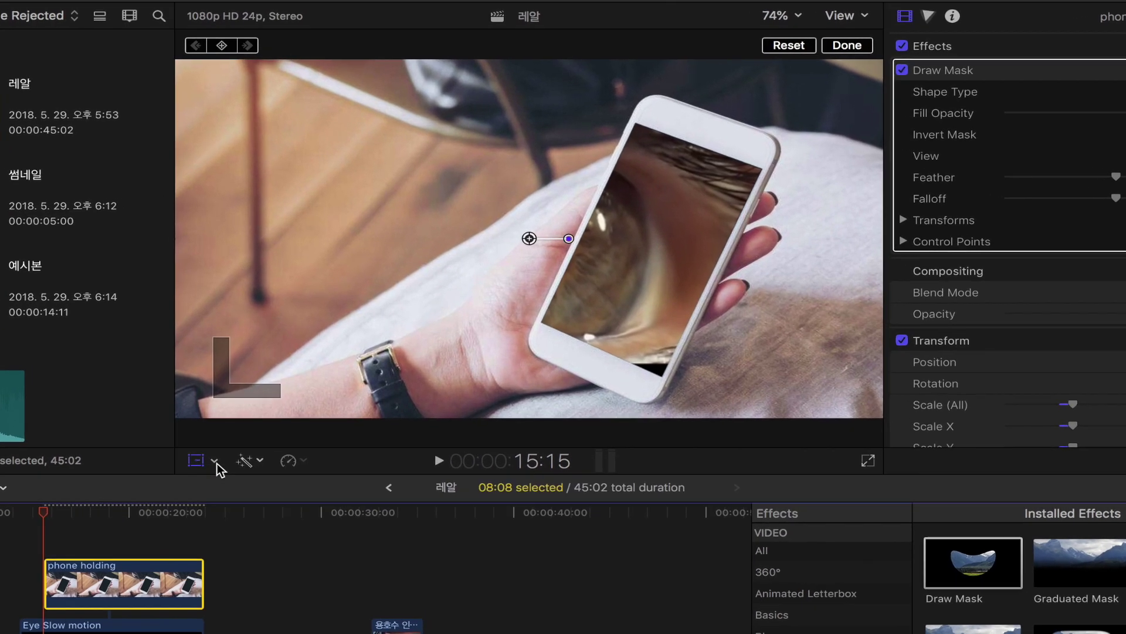
left_click(214, 461)
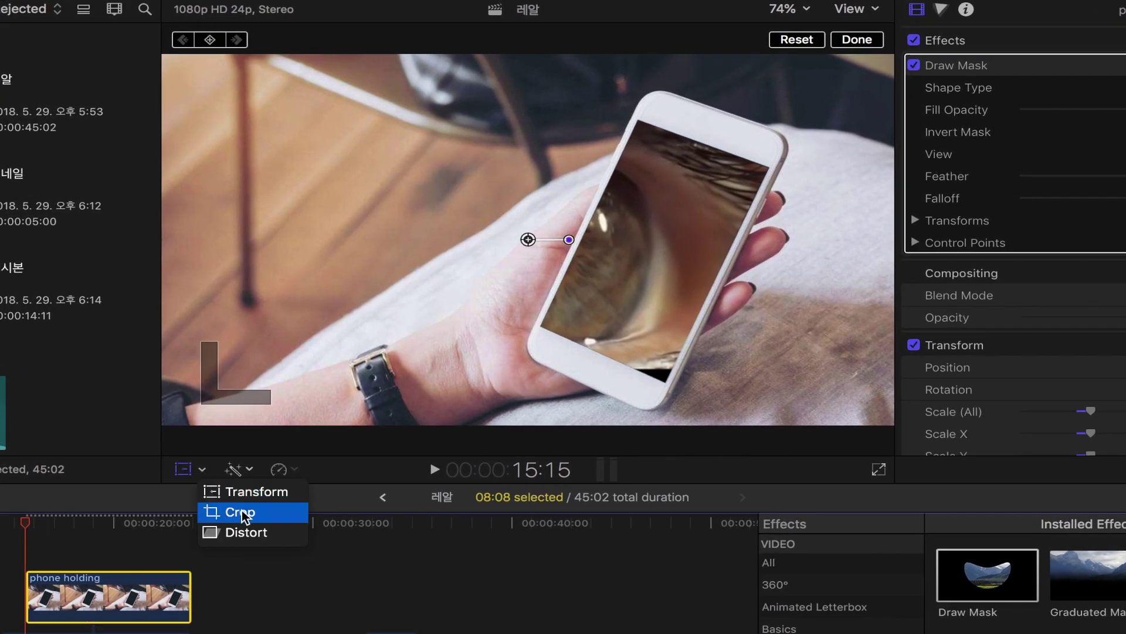
left_click(244, 514)
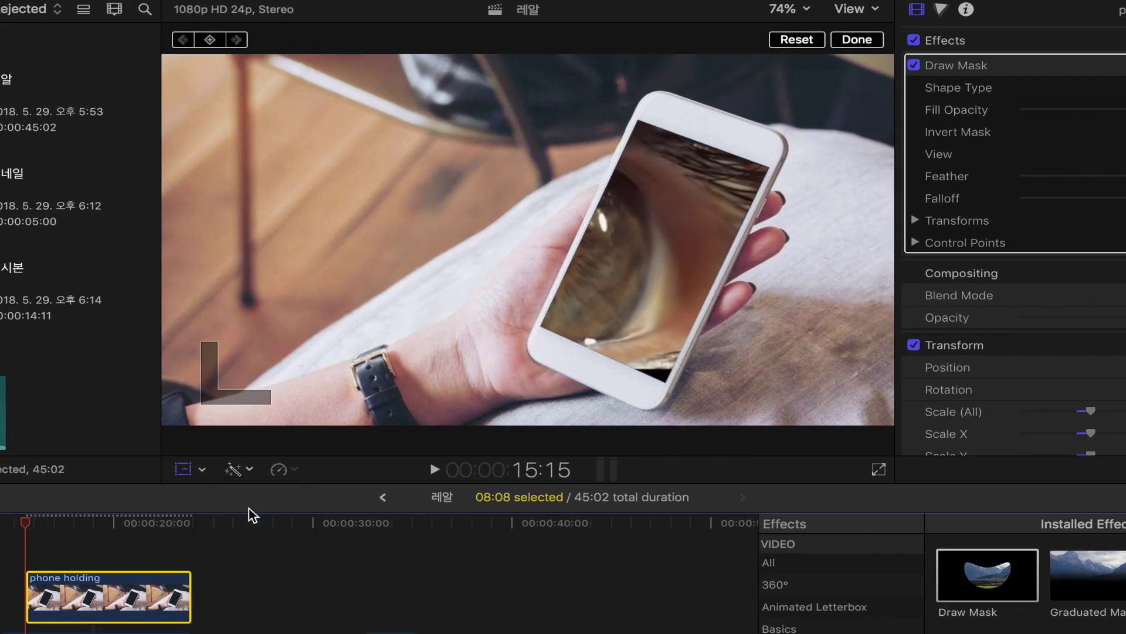
left_click(596, 437)
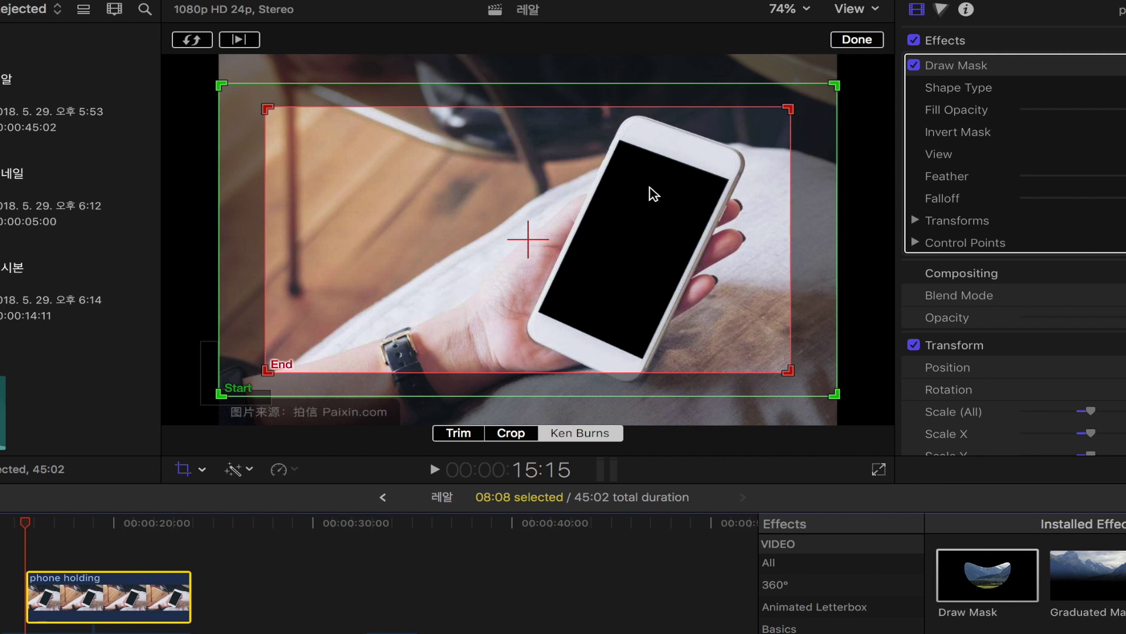
left_click(193, 40)
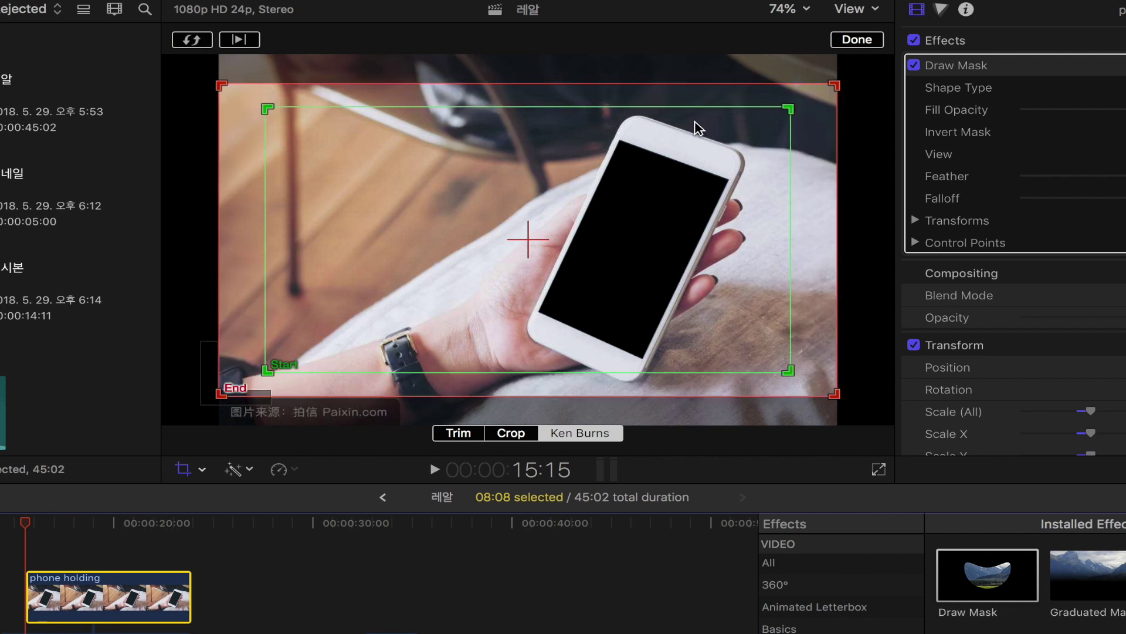
Shrink the Ken Burns start frame to fit inside the phone's screen, apply it, and play back the zoom-out
left_click_drag(788, 107, 452, 282)
left_click_drag(423, 324, 747, 251)
left_click_drag(777, 310, 657, 269)
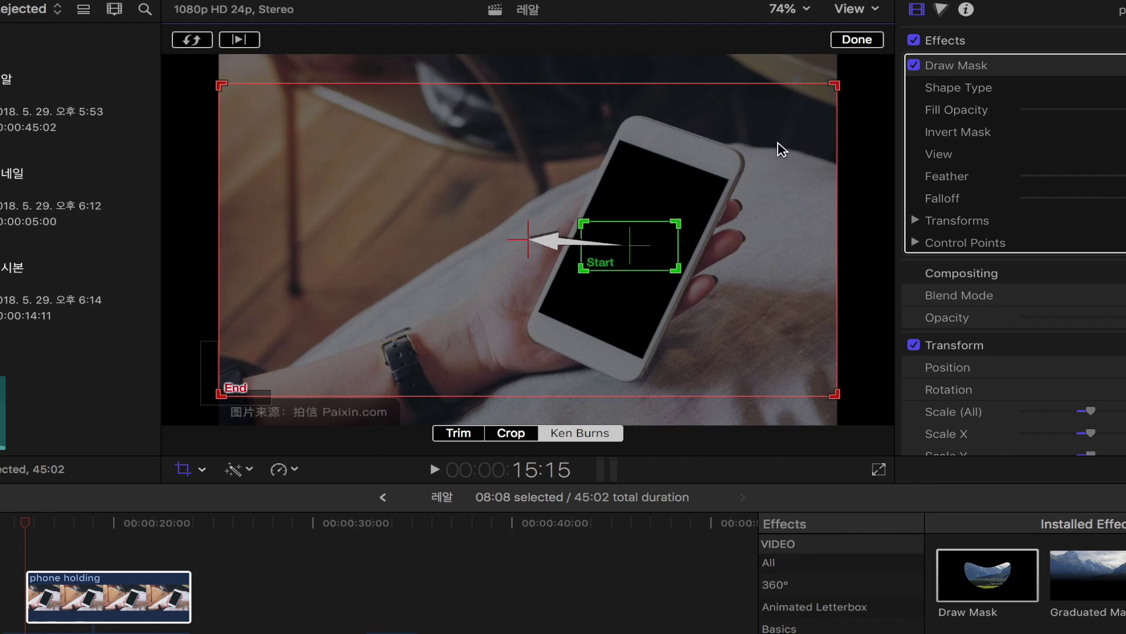
left_click(861, 44)
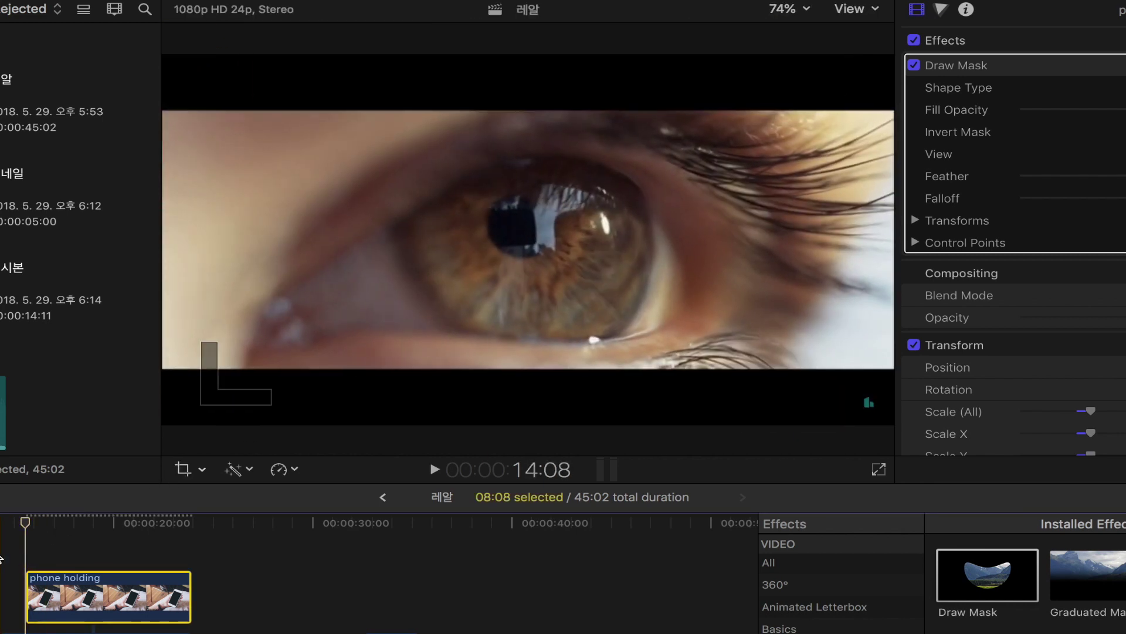
key("space")
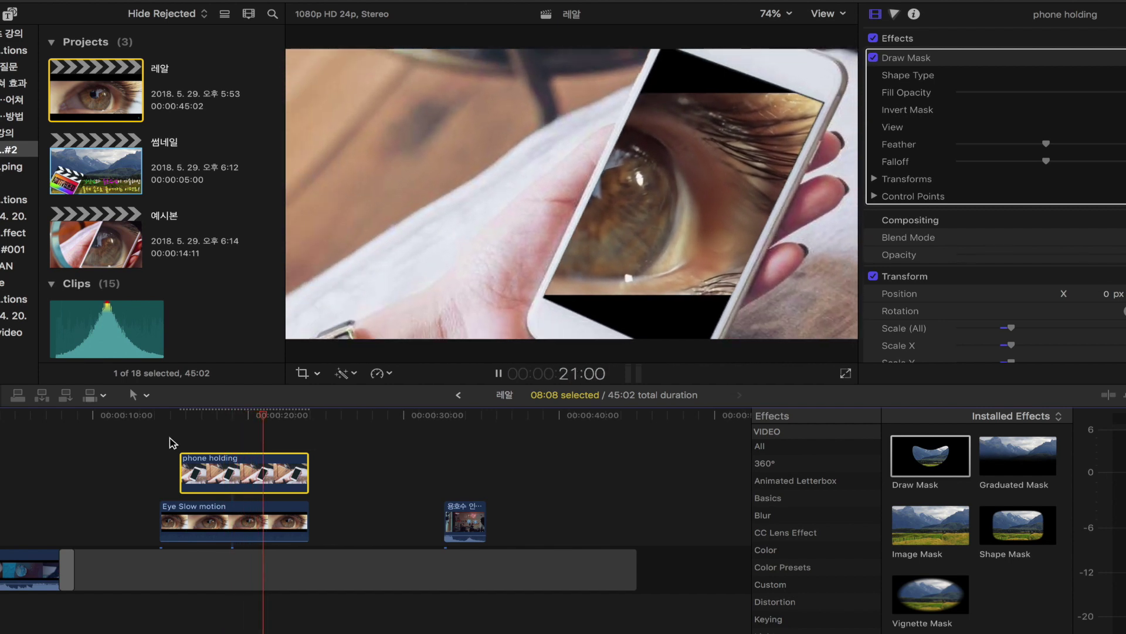
Enlarge the Eye Slow motion clip with Transform at 18:18 until its black bars are out of frame
left_click(213, 418)
mouse_move(213, 420)
left_mouse_down()
mouse_move(201, 420)
mouse_move(228, 420)
left_mouse_up()
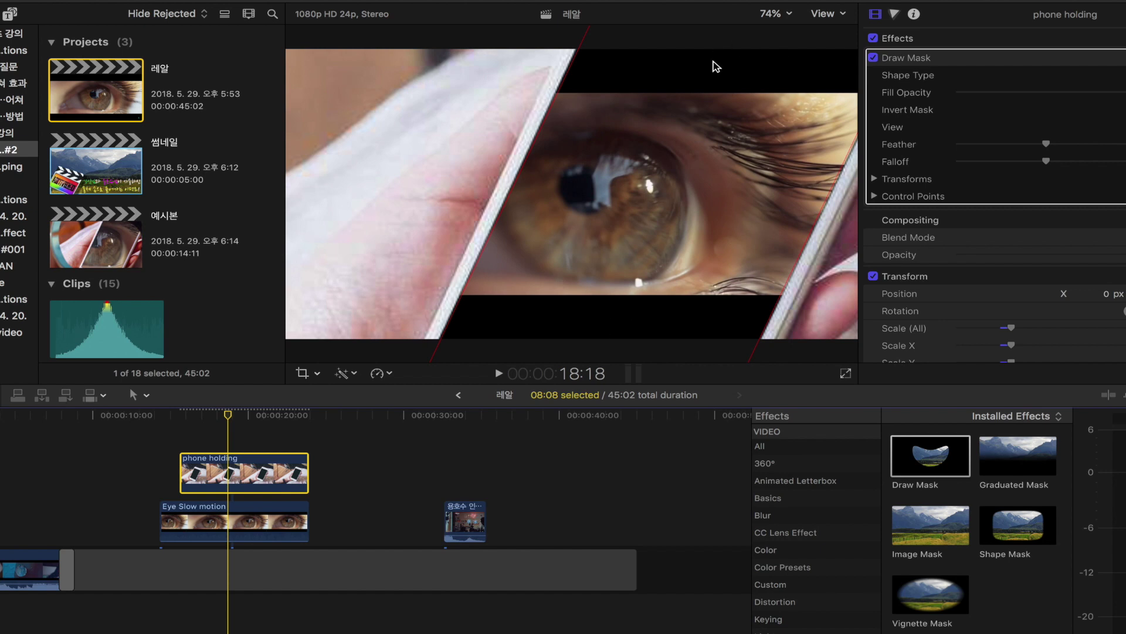
left_click(205, 525)
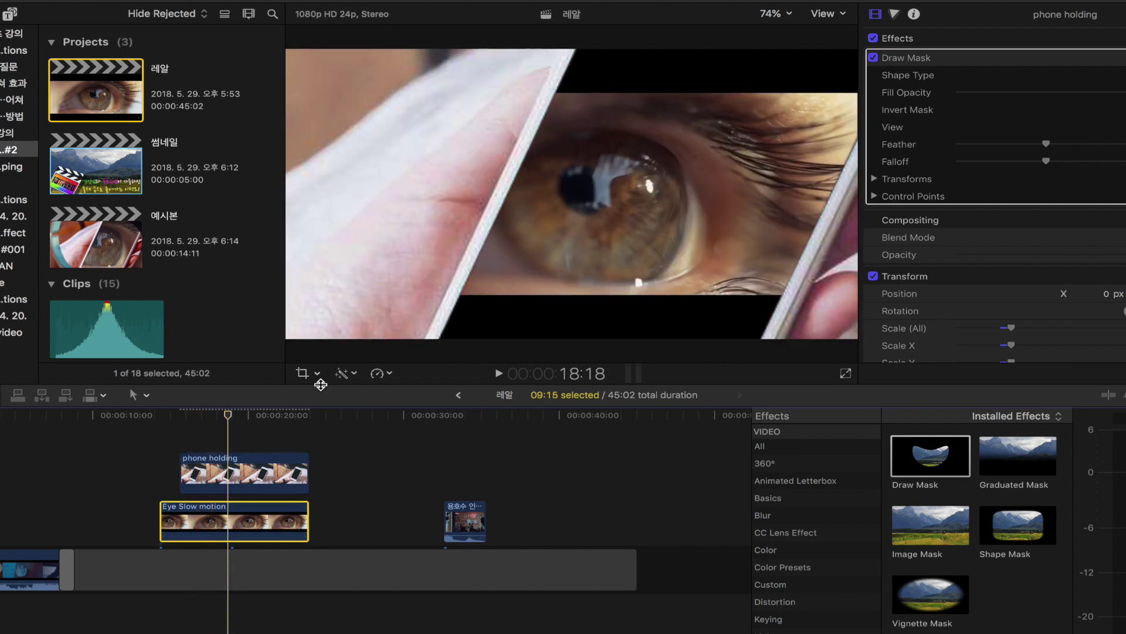
left_click(318, 374)
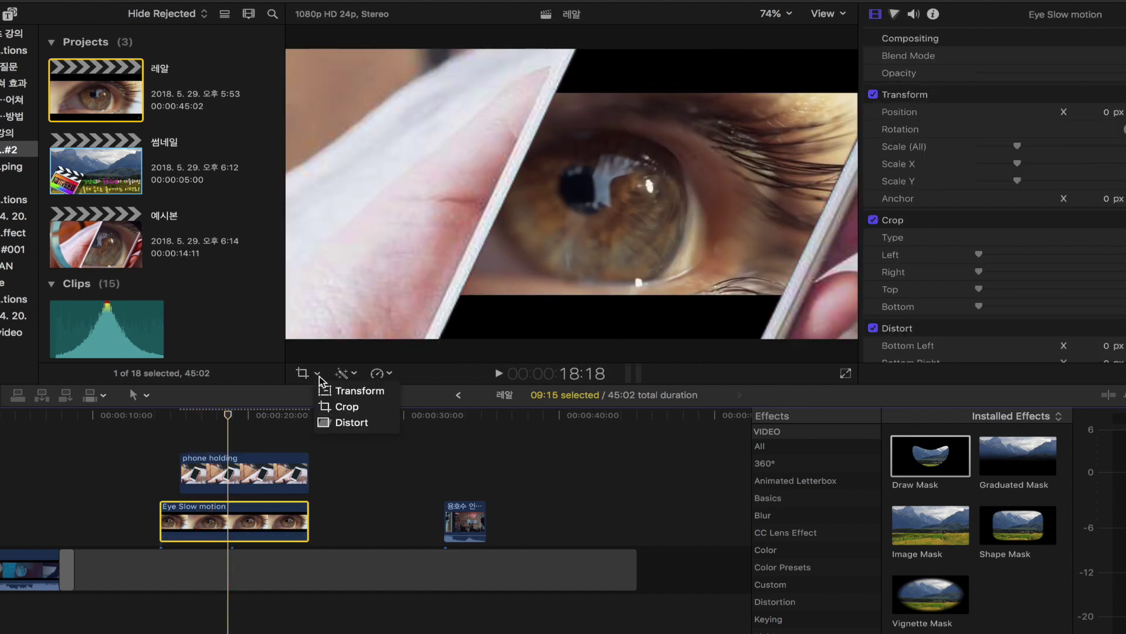
left_click(334, 391)
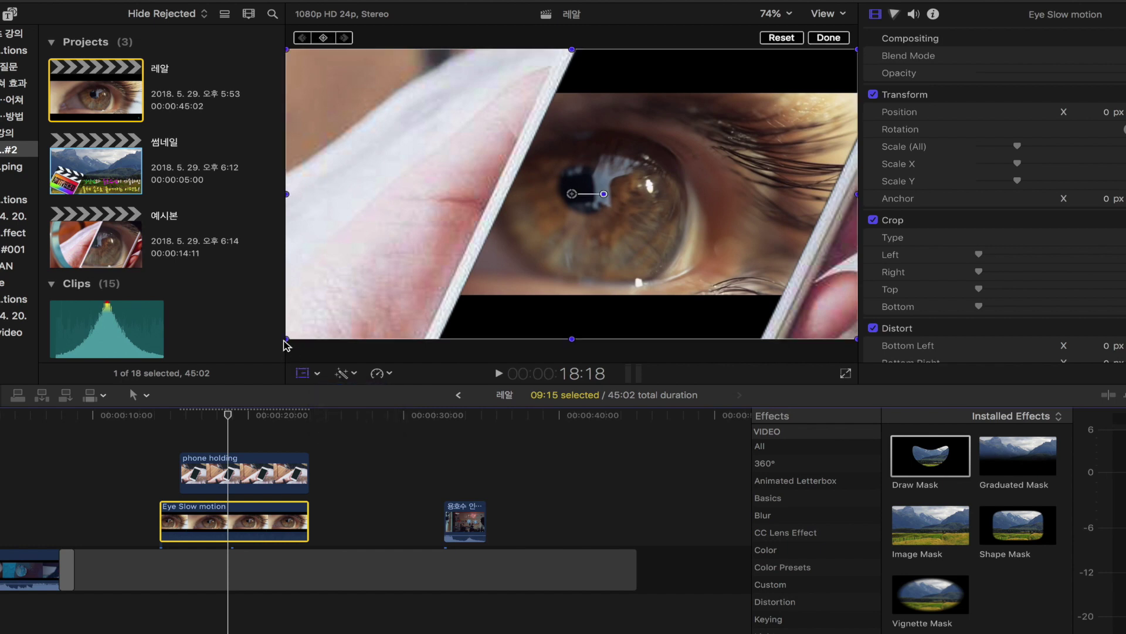
left_click(286, 341)
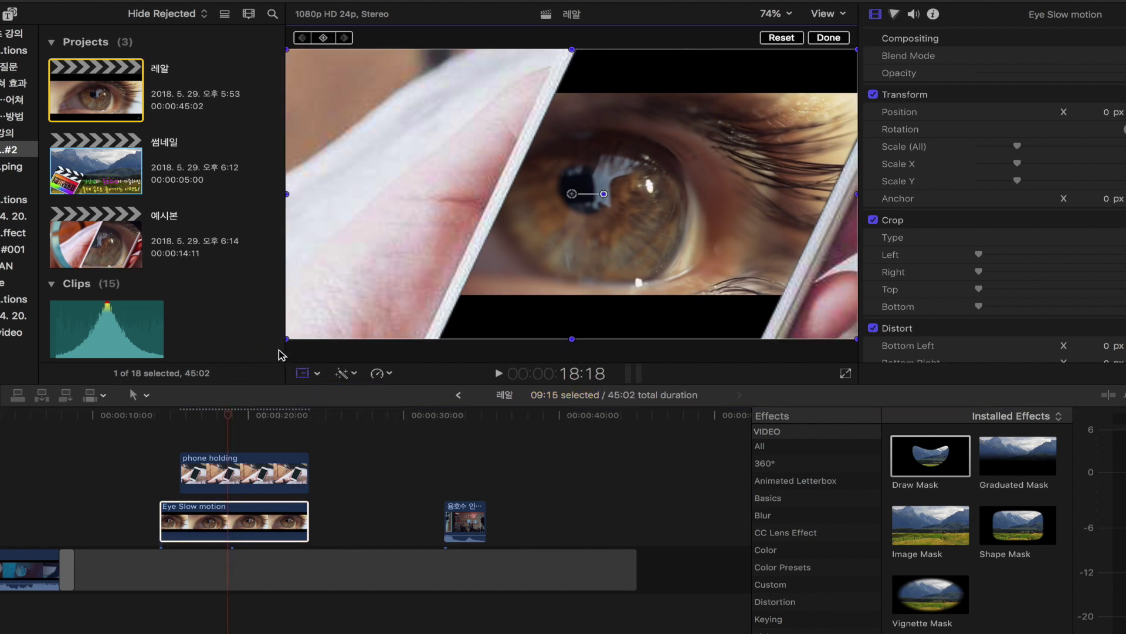
left_click_drag(288, 340, 171, 404)
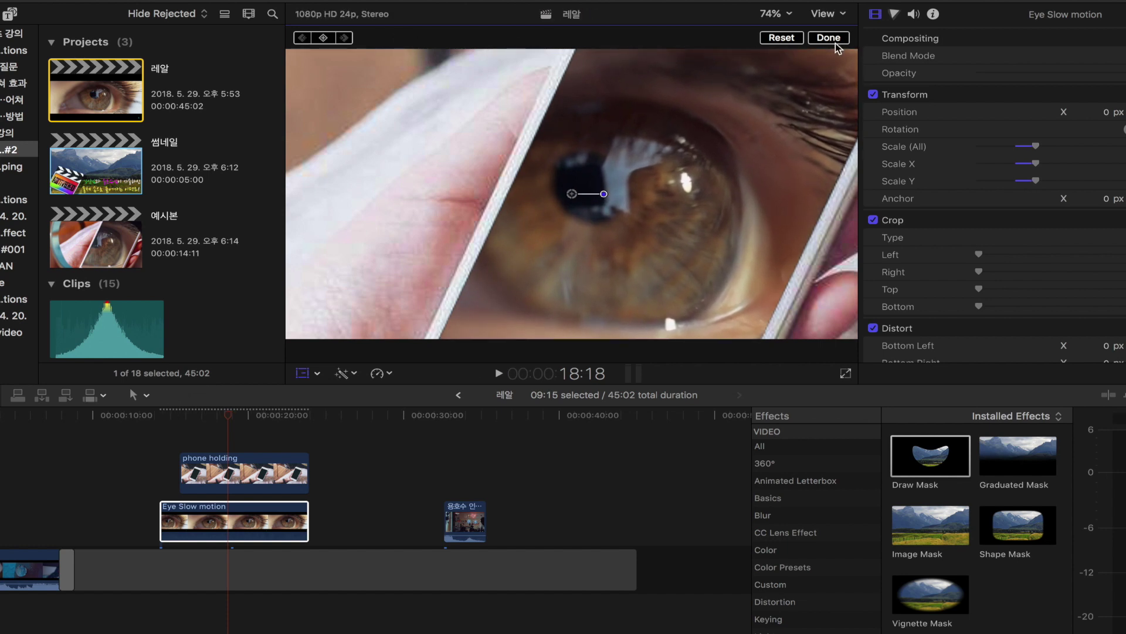
Shift the Eye Slow motion clip horizontally to X 160.2 px and finish the transform
left_click_drag(579, 199, 622, 195)
left_click(159, 414)
left_click(828, 37)
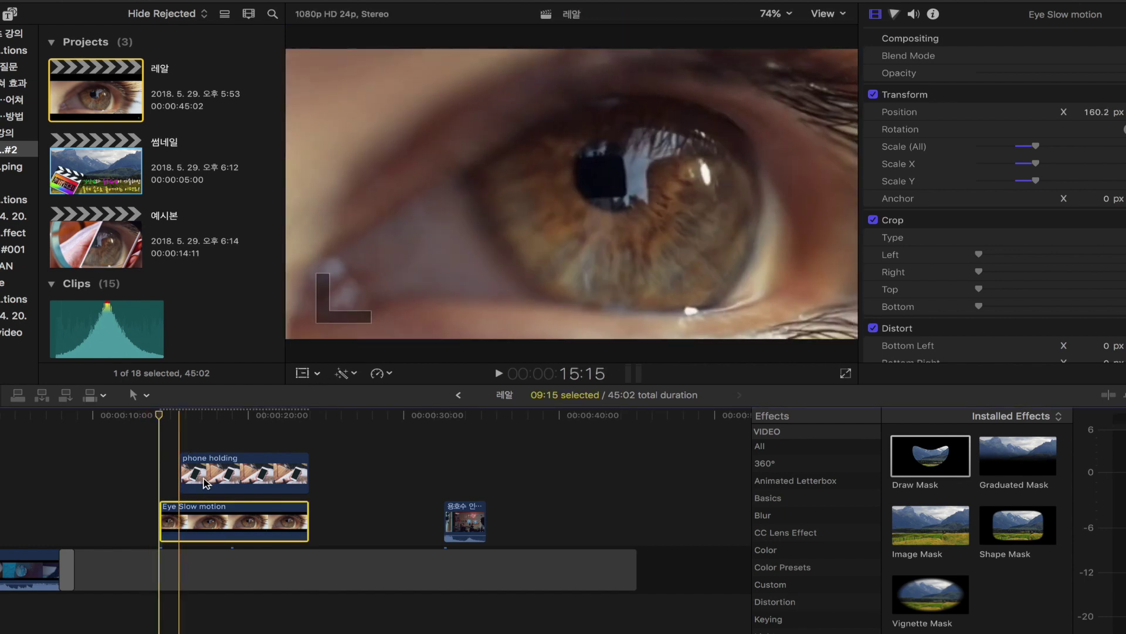
Extend the start of the phone holding clip earlier to a duration of 09:00 and play back the transition
left_click_drag(183, 473, 170, 473)
left_click(157, 440)
key("space")
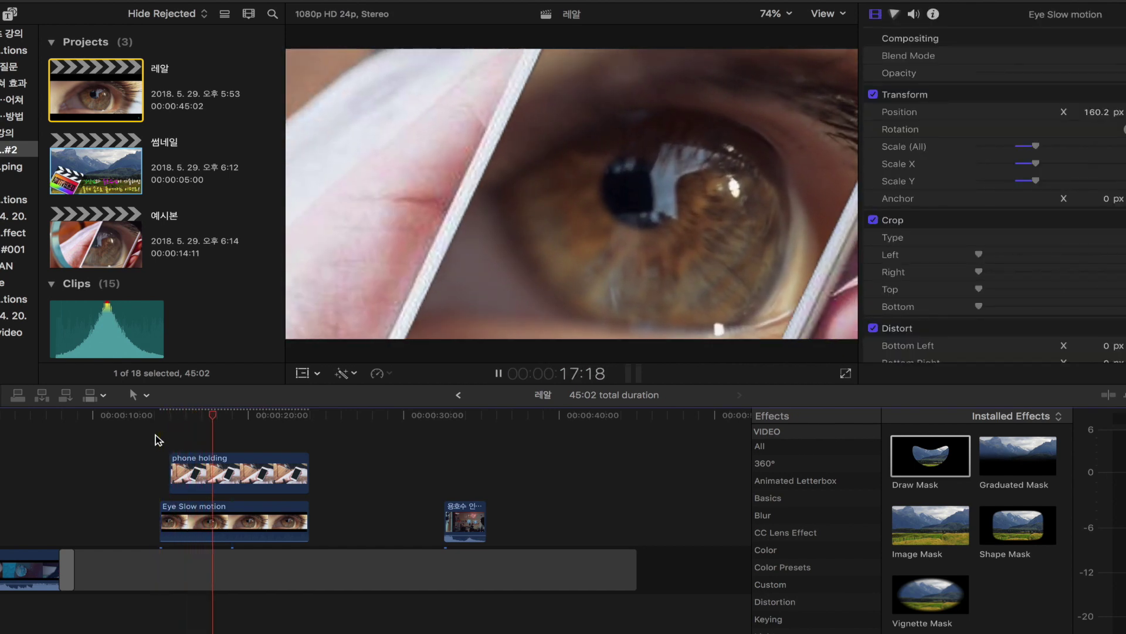
left_click(200, 441)
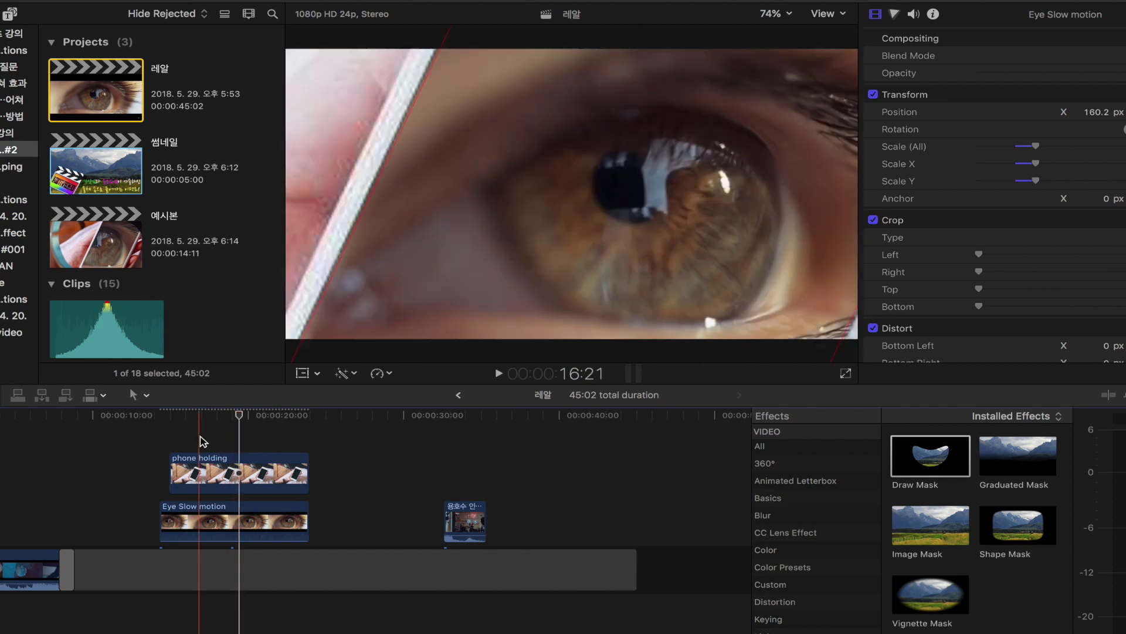
Review the phone zoom-out at 19:04 and 20:15 in the phone holding clip
left_click(256, 431)
left_click(258, 432)
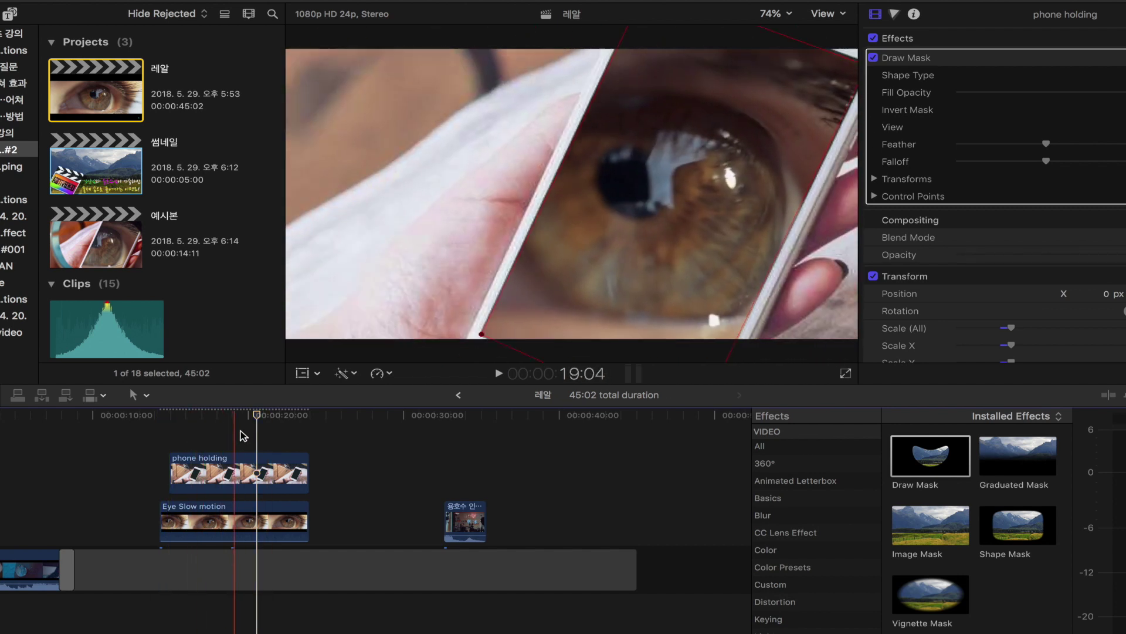
left_click(262, 483)
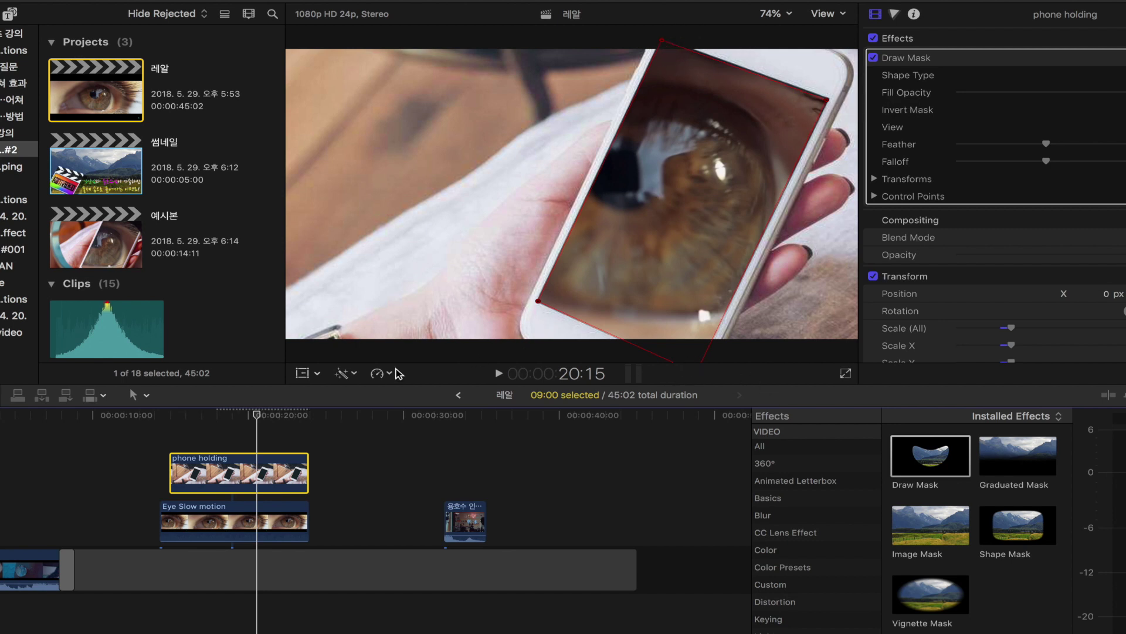
Move the sunglasses intro clip earlier on the timeline to start at 26:07 and preview its opening
left_click(454, 471)
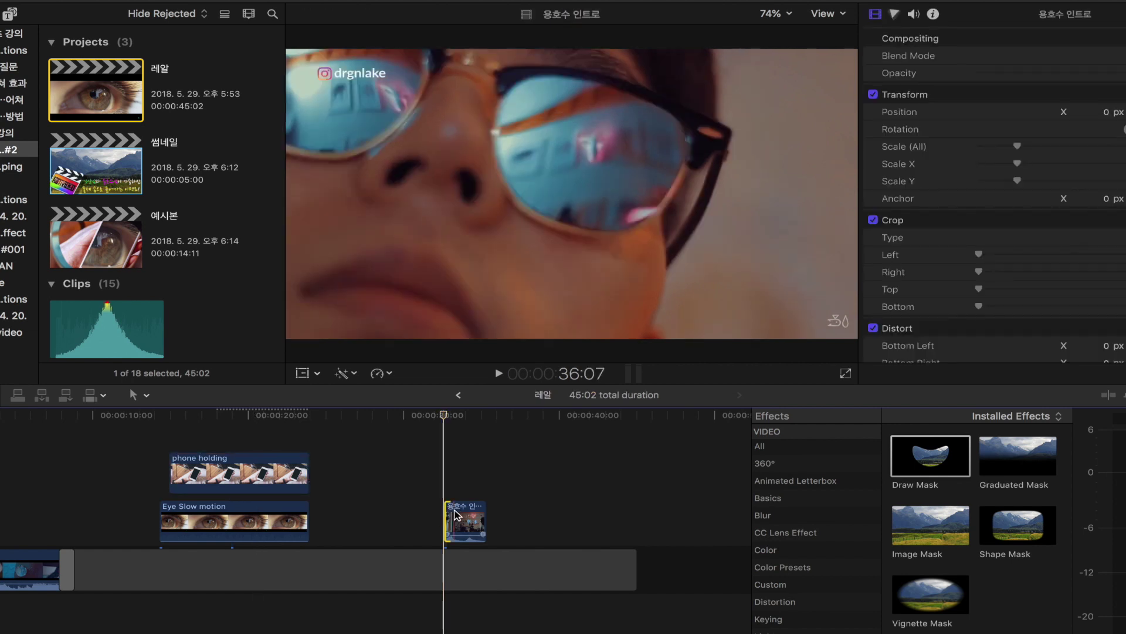
left_click(454, 513)
key("super+equal")
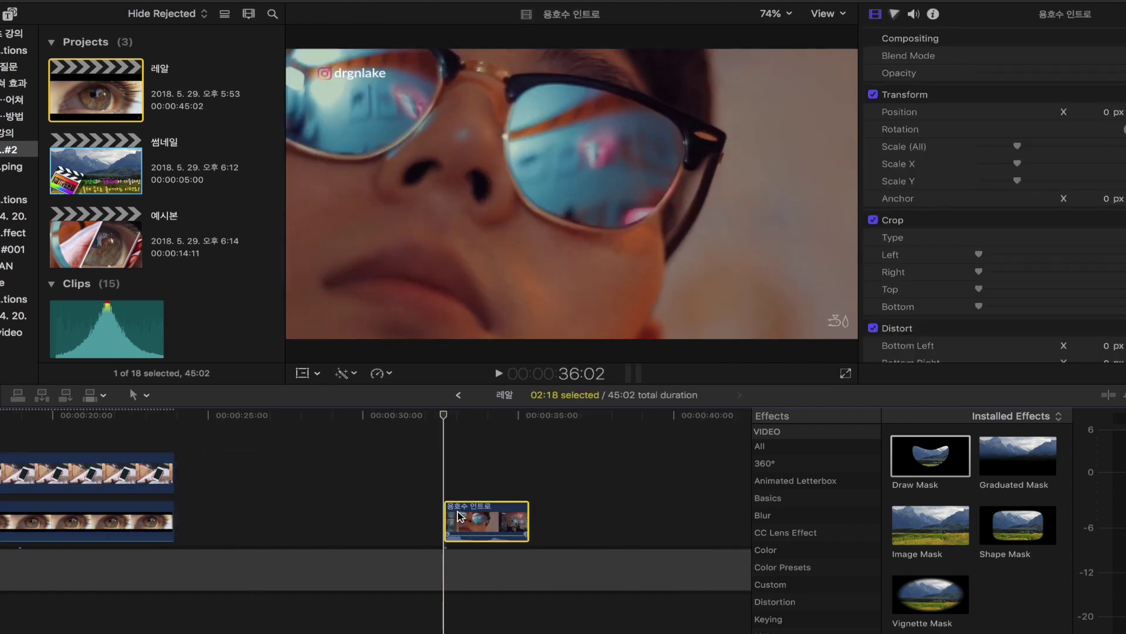
left_click_drag(453, 514, 256, 512)
key("space")
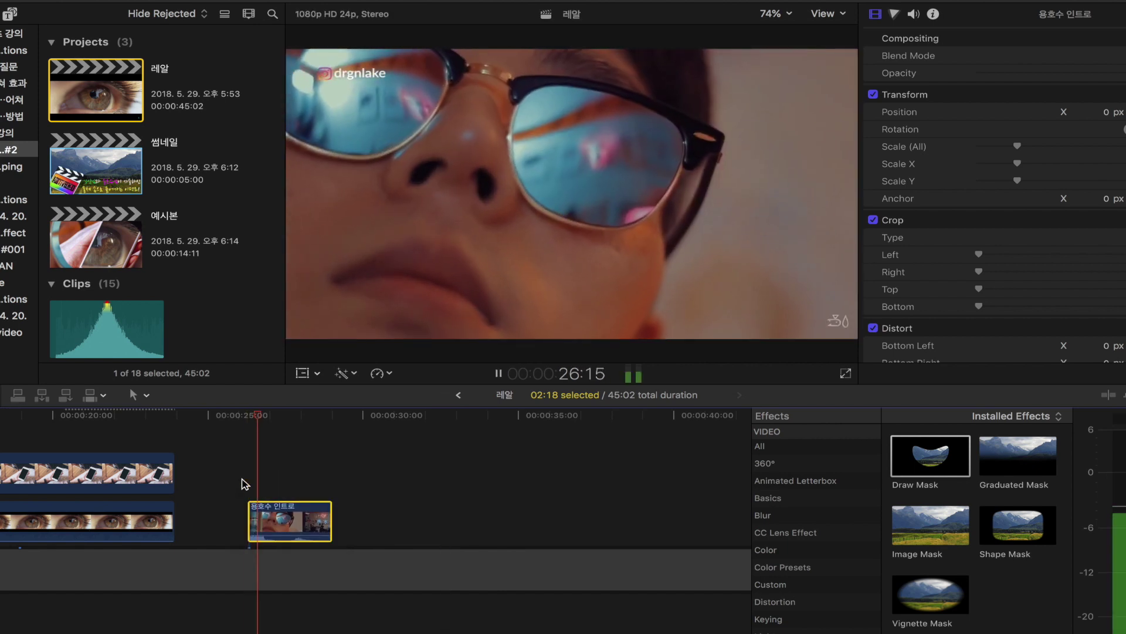
key("space")
left_click(245, 484)
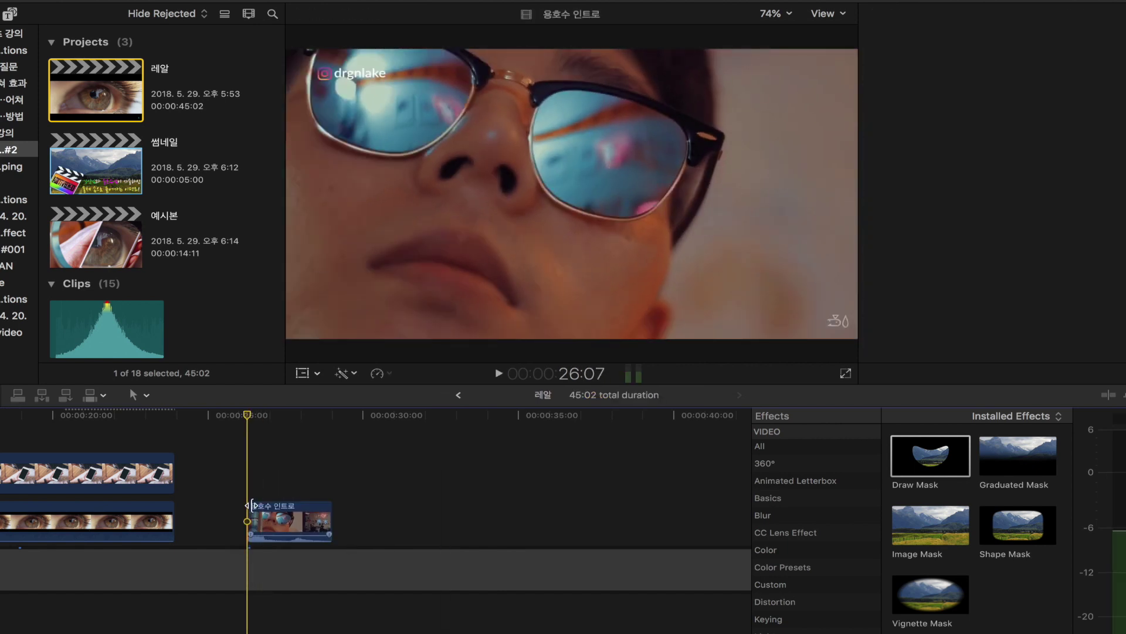
Add a Hold speed segment on the first frame of the sunglasses intro clip at 26:07
left_click(258, 515)
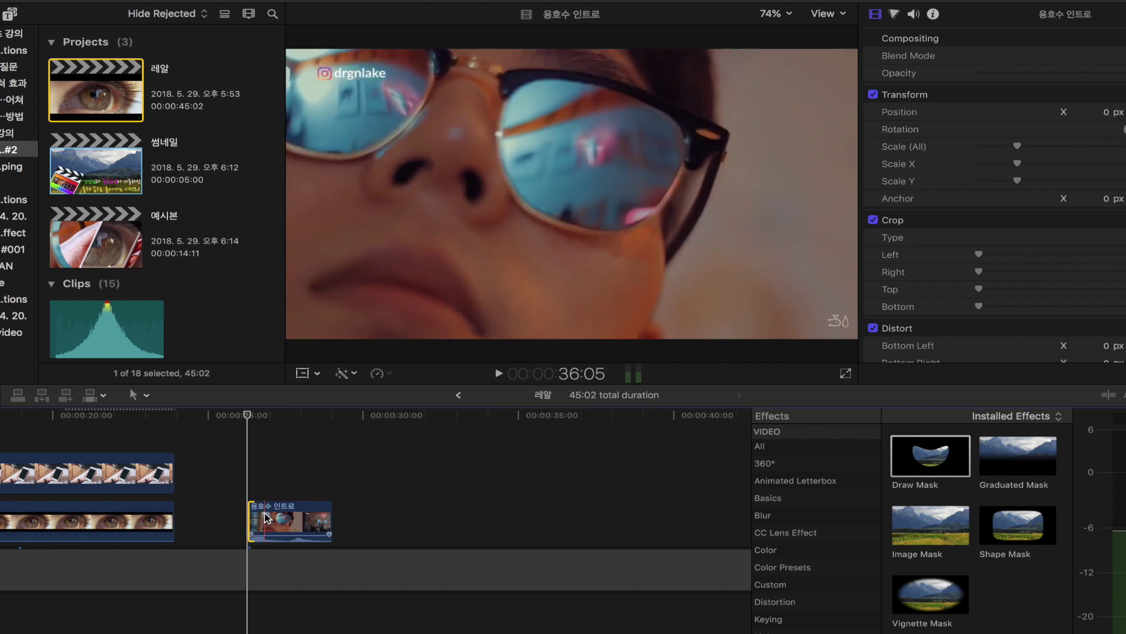
left_click(261, 519)
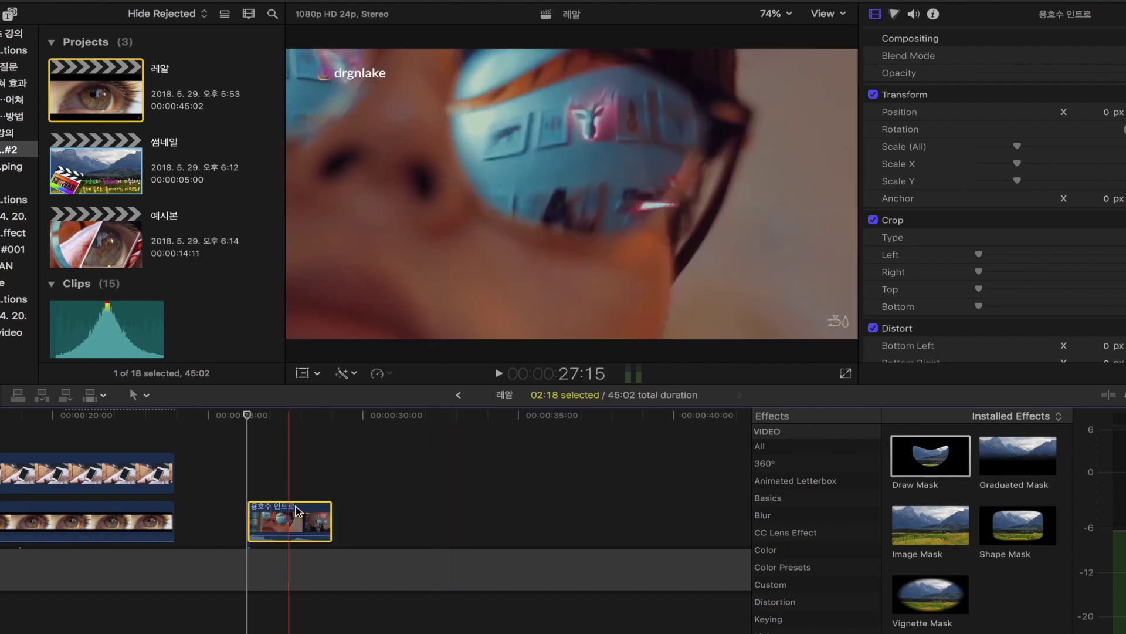
left_click(318, 374)
left_click(389, 373)
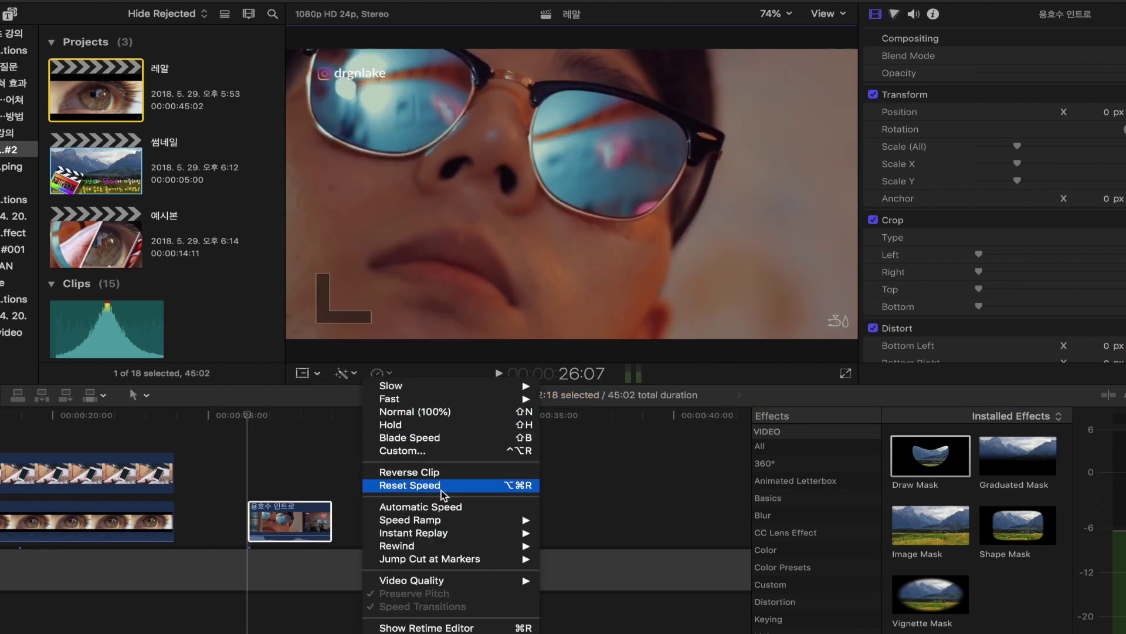
left_click(411, 424)
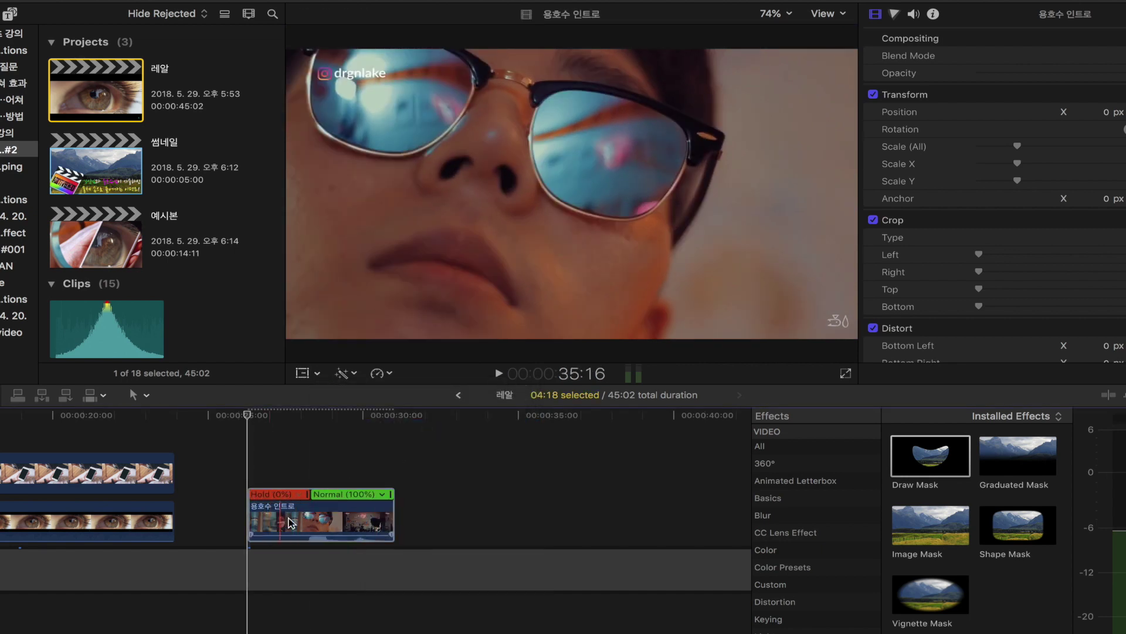
Lengthen the hold segment and trim off the clip's normal-speed part, leaving a duration of 10:13
left_click_drag(313, 497, 525, 494)
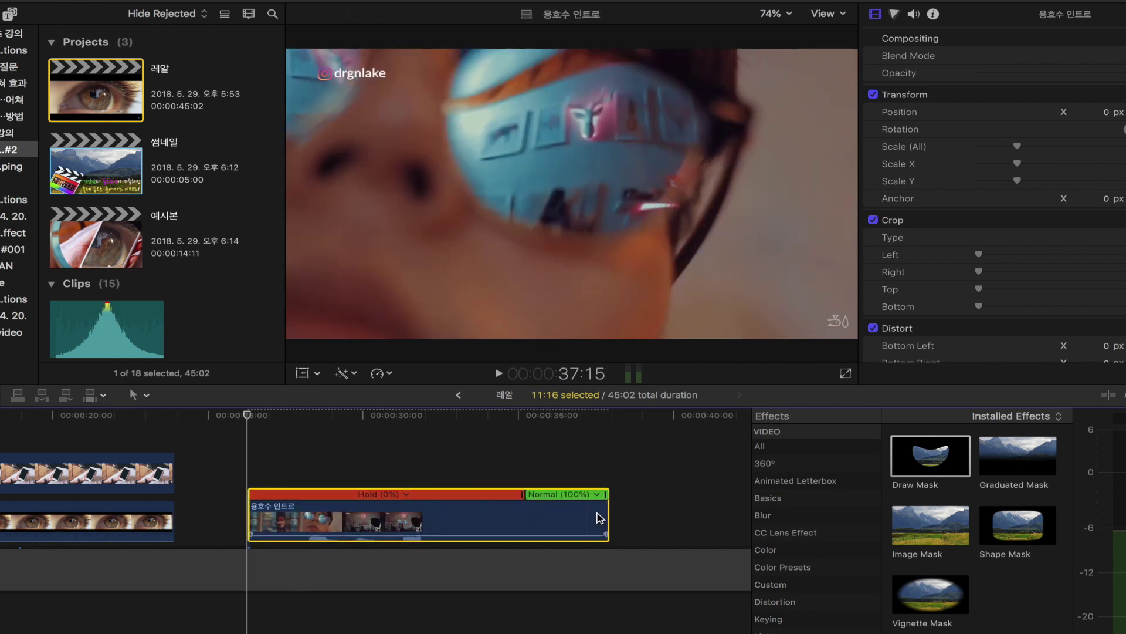
left_click_drag(612, 522, 572, 496)
left_click(437, 499)
Stack the held sunglasses clip above the phone holding clip and trim its end to match, with a duration of 08:15
scroll(437, 500, "left", 5)
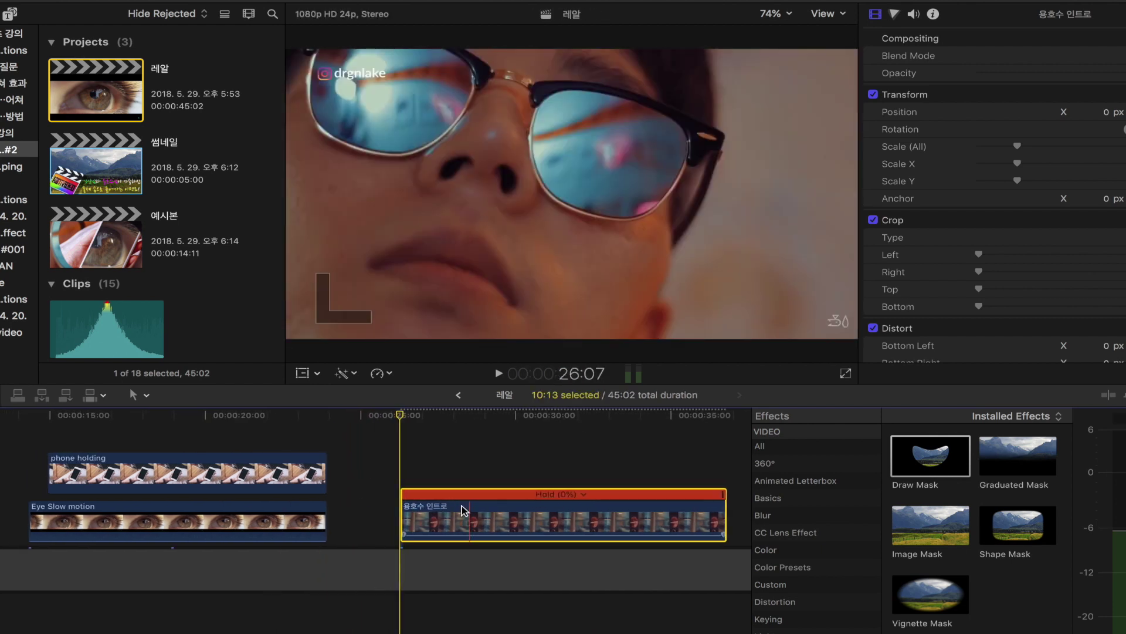
left_click_drag(460, 510, 123, 435)
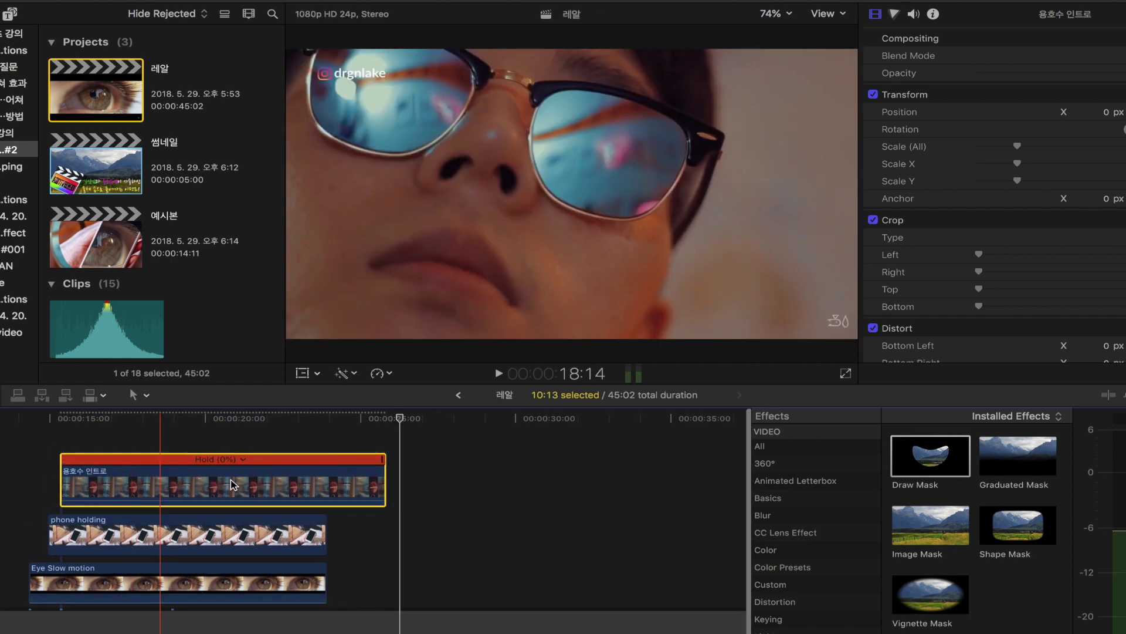
left_click_drag(385, 491, 326, 491)
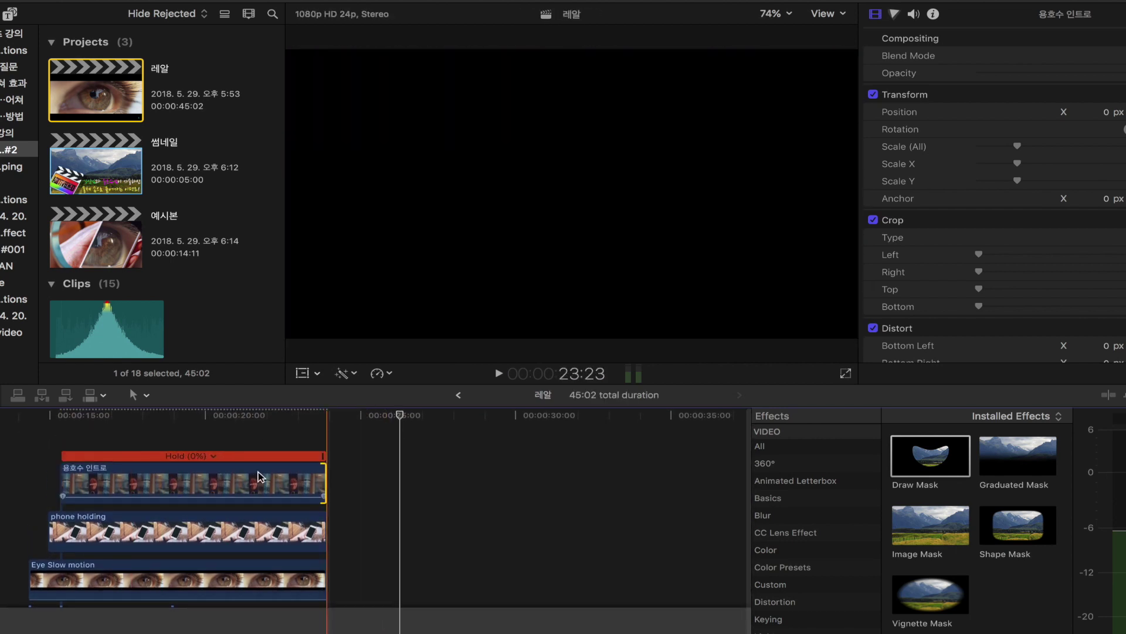
Apply Draw Mask to the held sunglasses clip at 20:02 and trace curved control points along the sides and lower rim of the fully visible lens
left_click(209, 415)
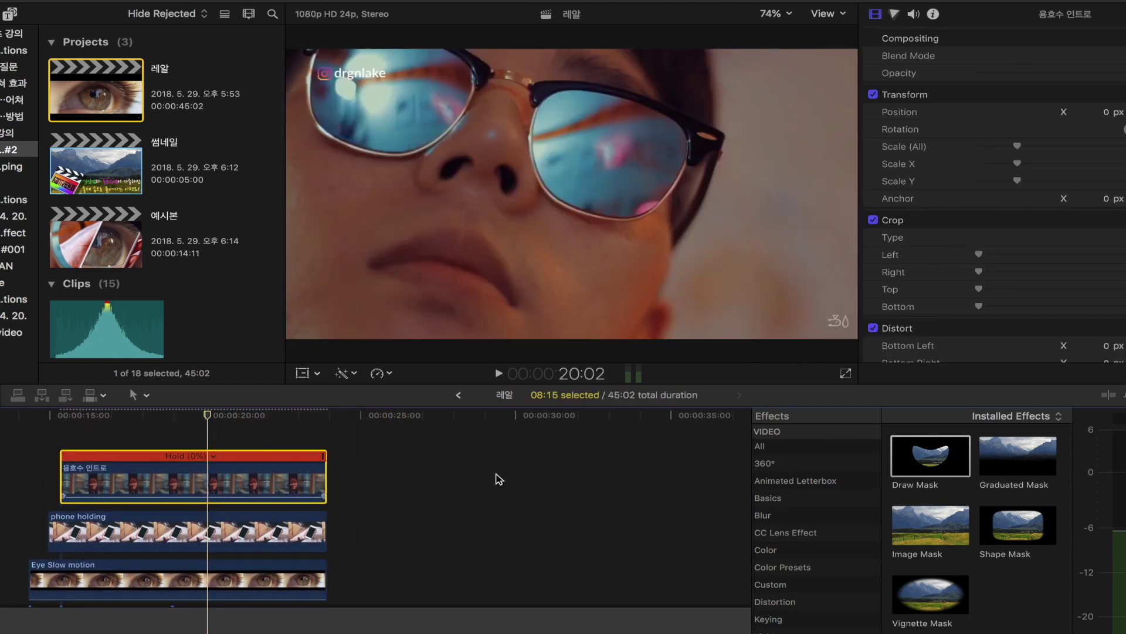
left_click_drag(931, 461, 269, 478)
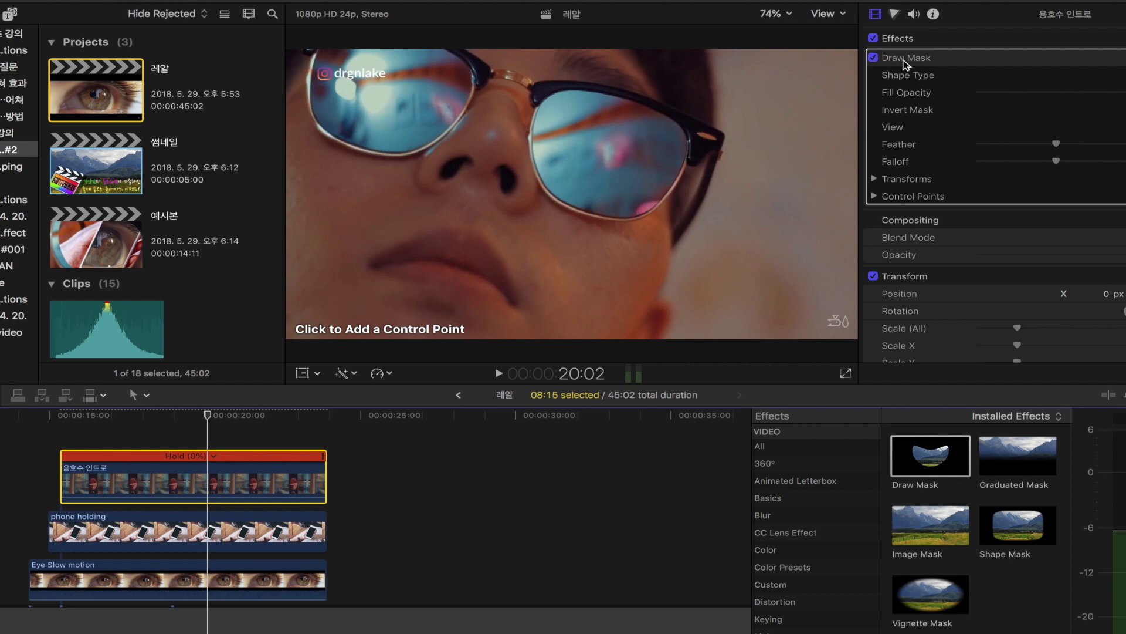
left_click(787, 17)
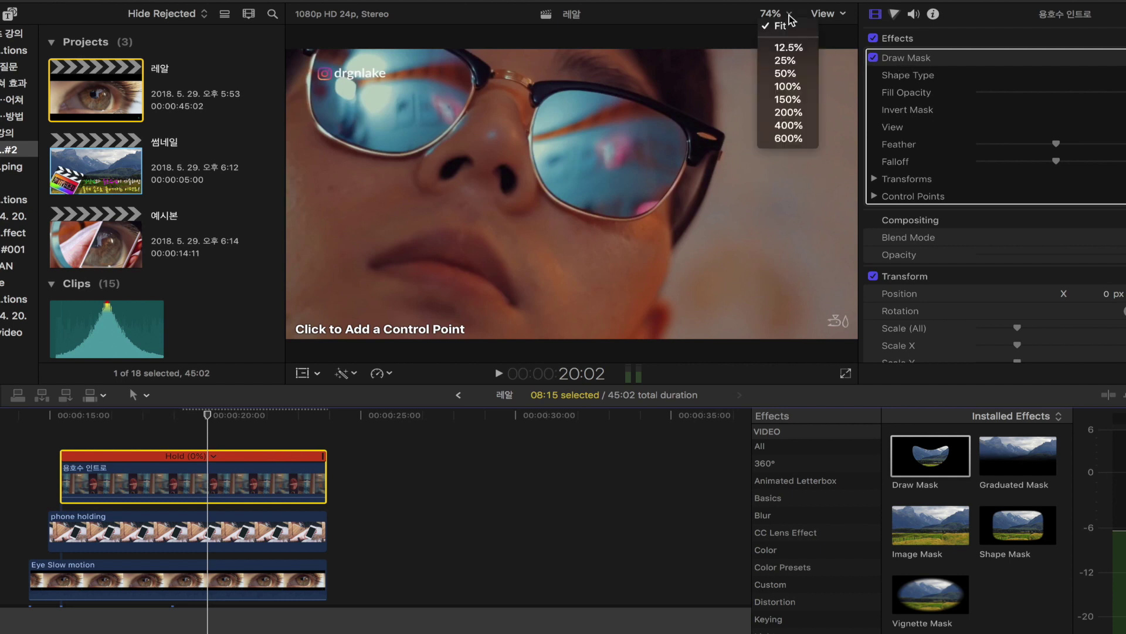
left_click(787, 99)
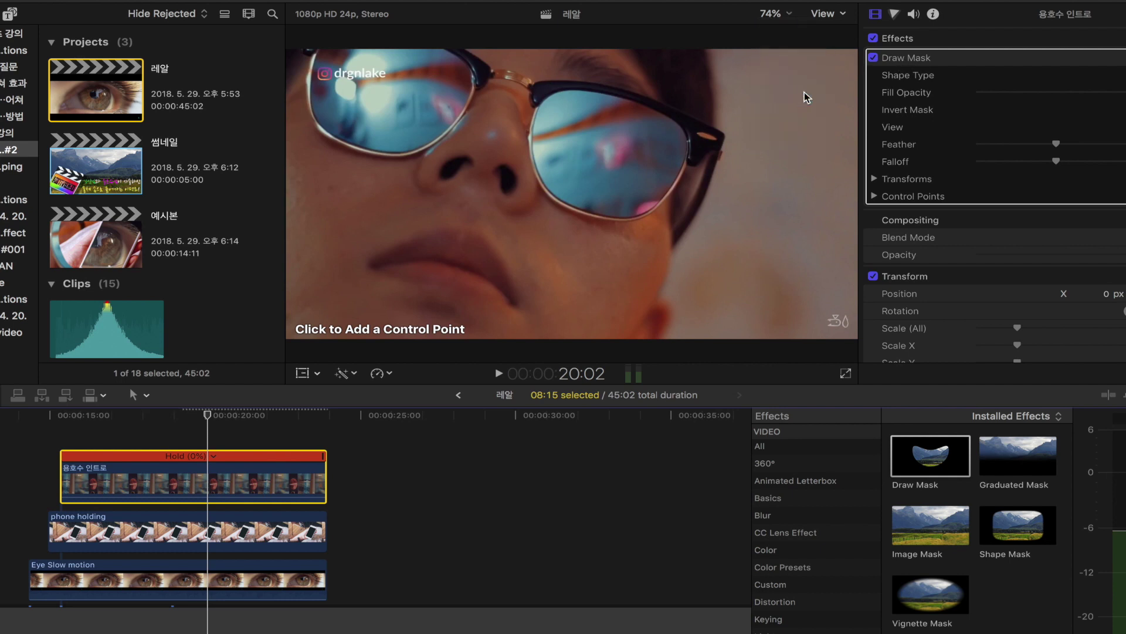
left_click_drag(828, 193, 833, 193)
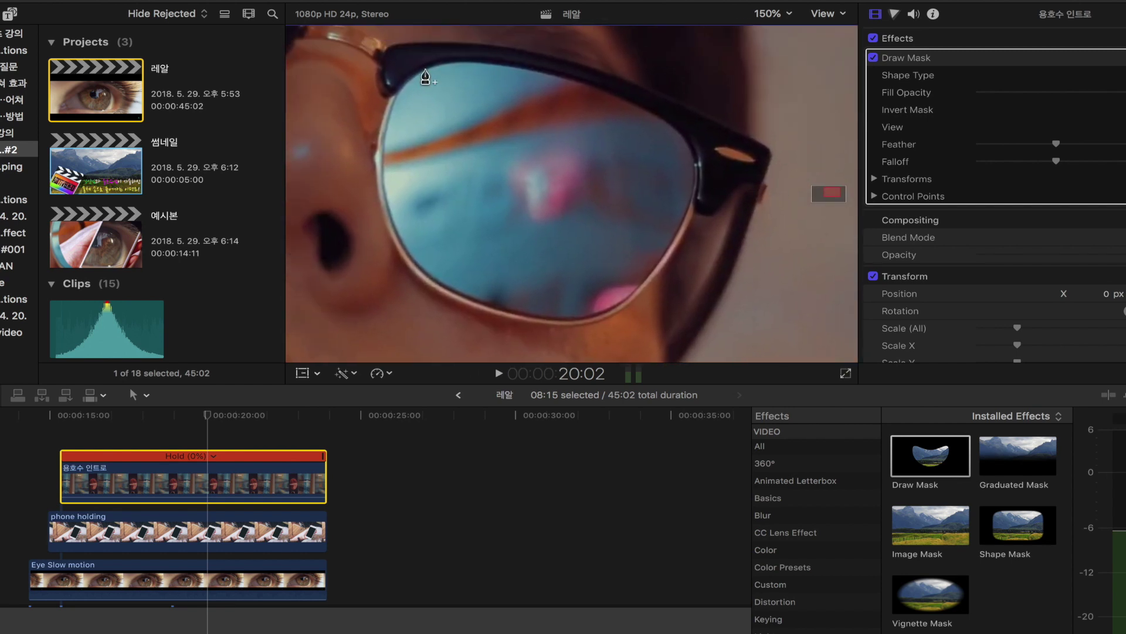
left_click(428, 71)
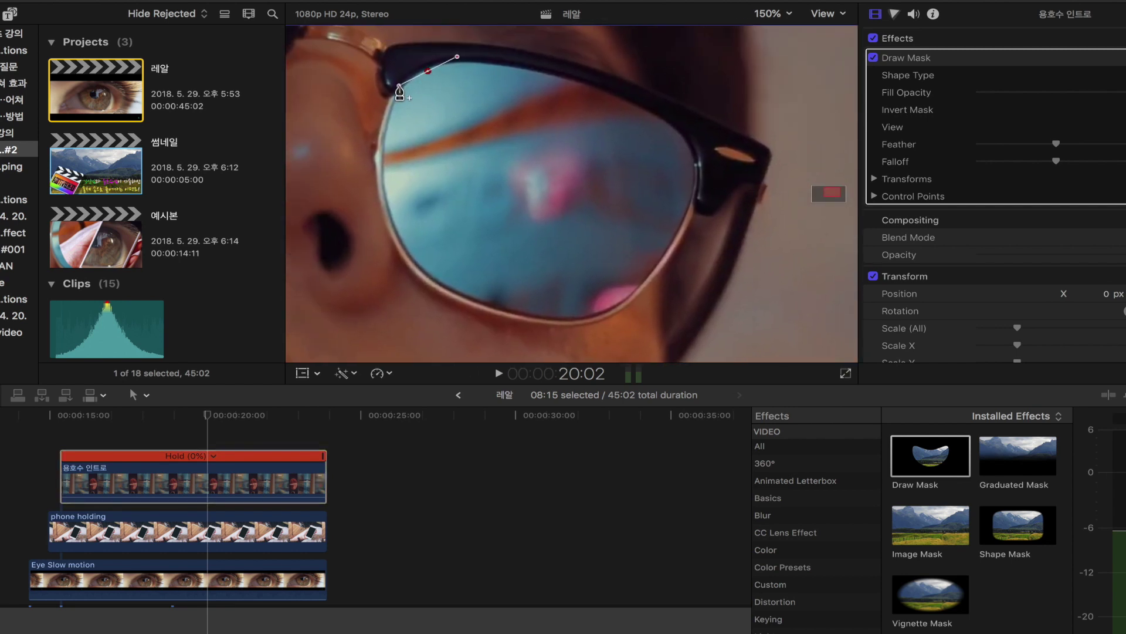
left_click(399, 85)
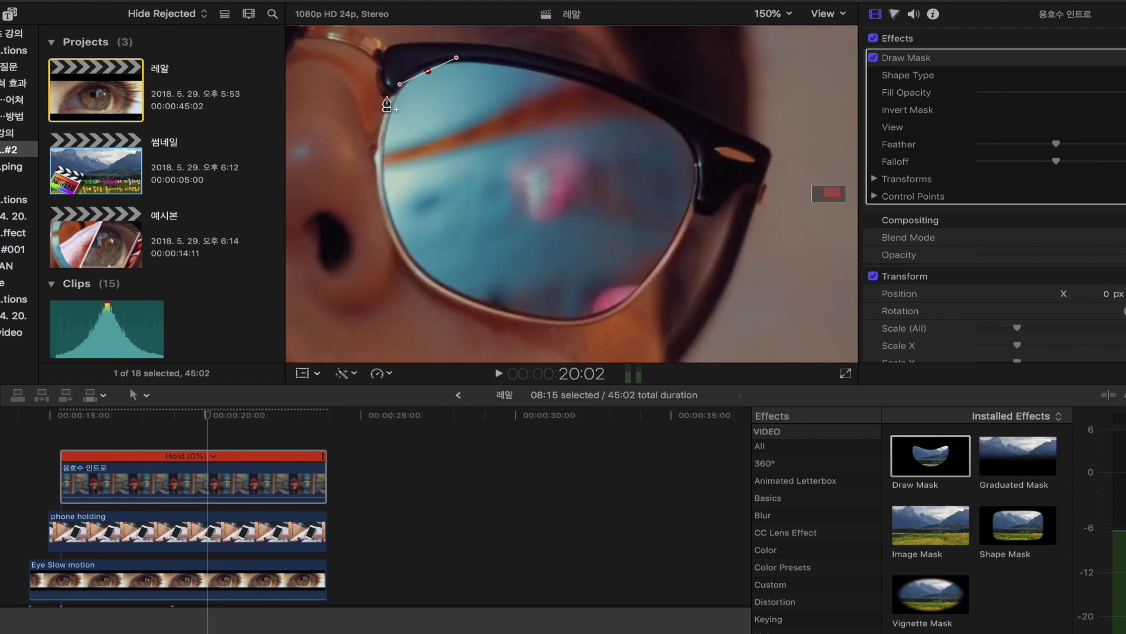
left_click(385, 141)
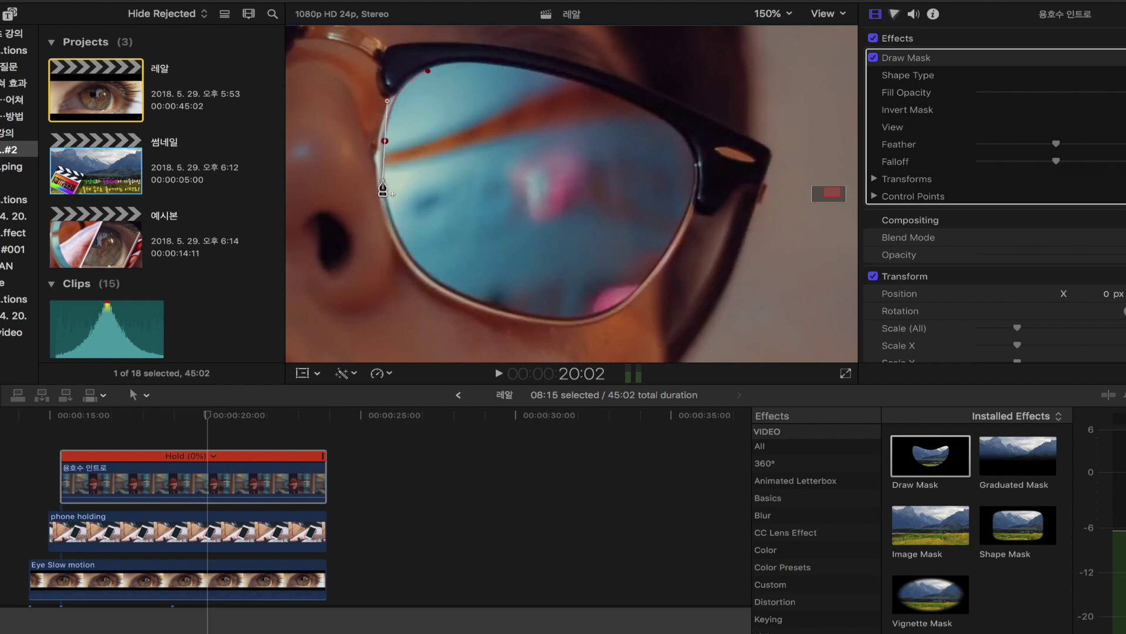
left_click(382, 179)
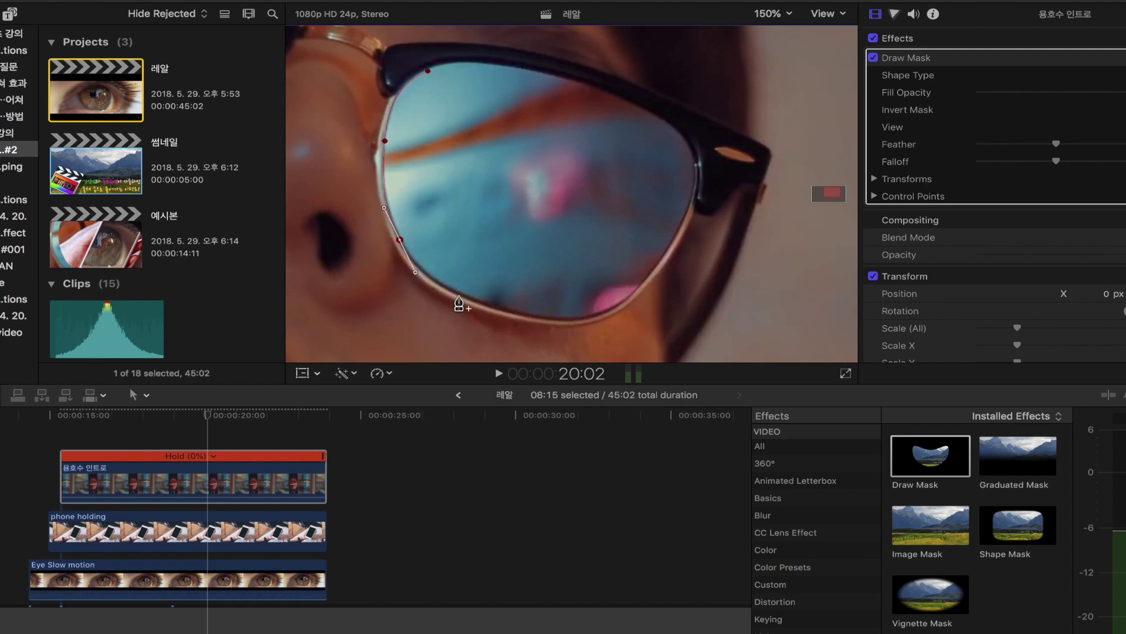
left_click(480, 302)
left_click(574, 321)
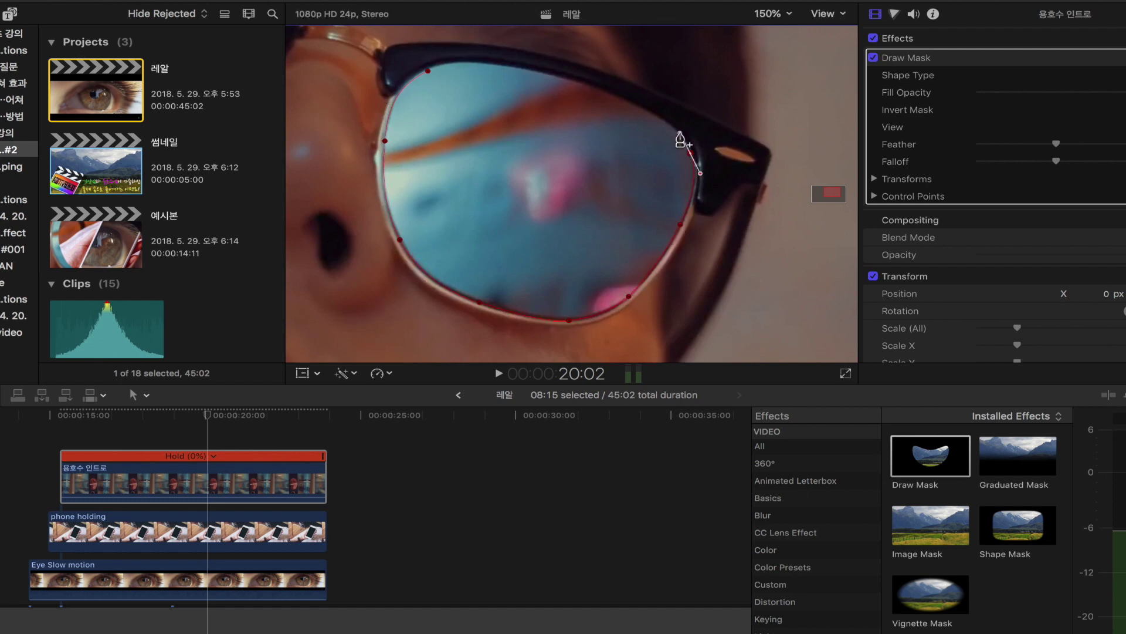
Fit the mask's upper edge to the lens rim using a broken handle on a control point, and invert the mask
left_click_drag(629, 104, 597, 95)
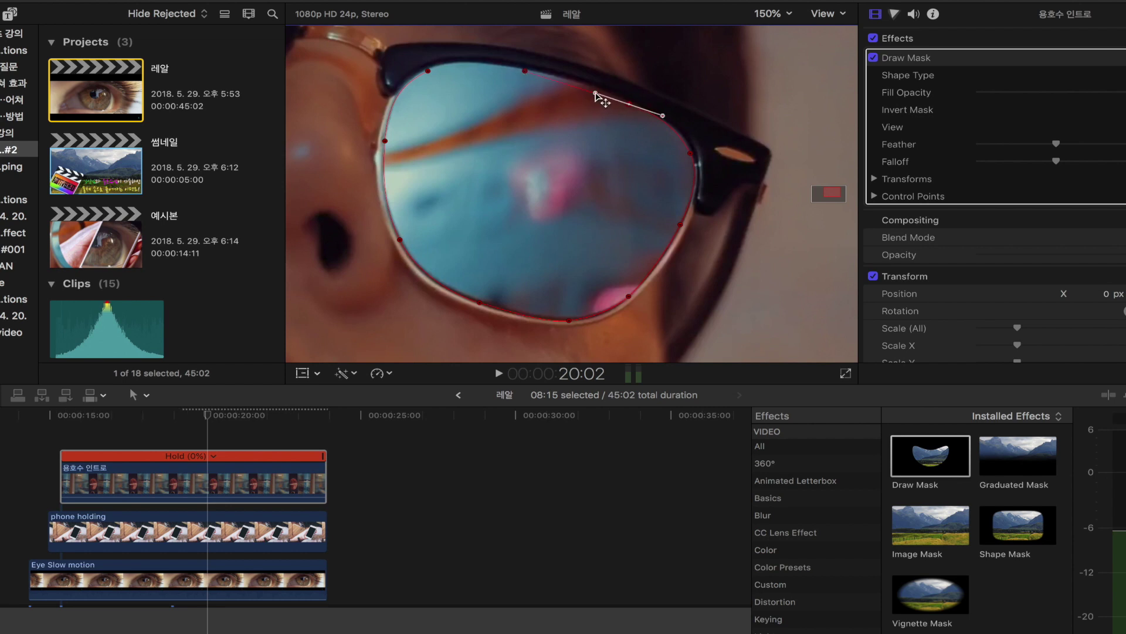
right_click(595, 94)
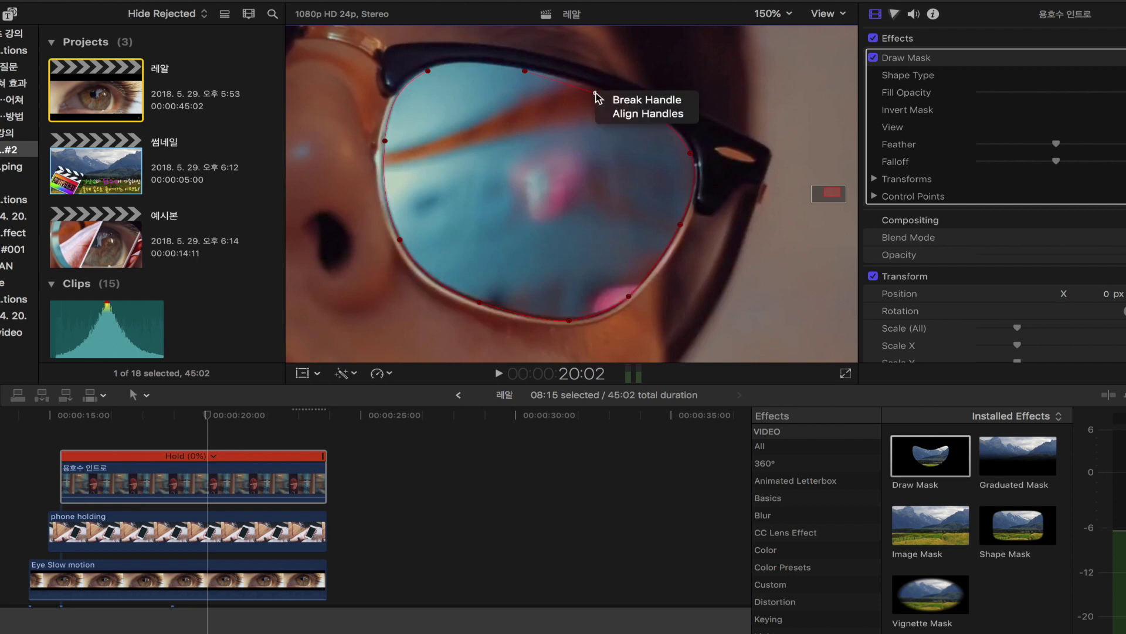
left_click(645, 101)
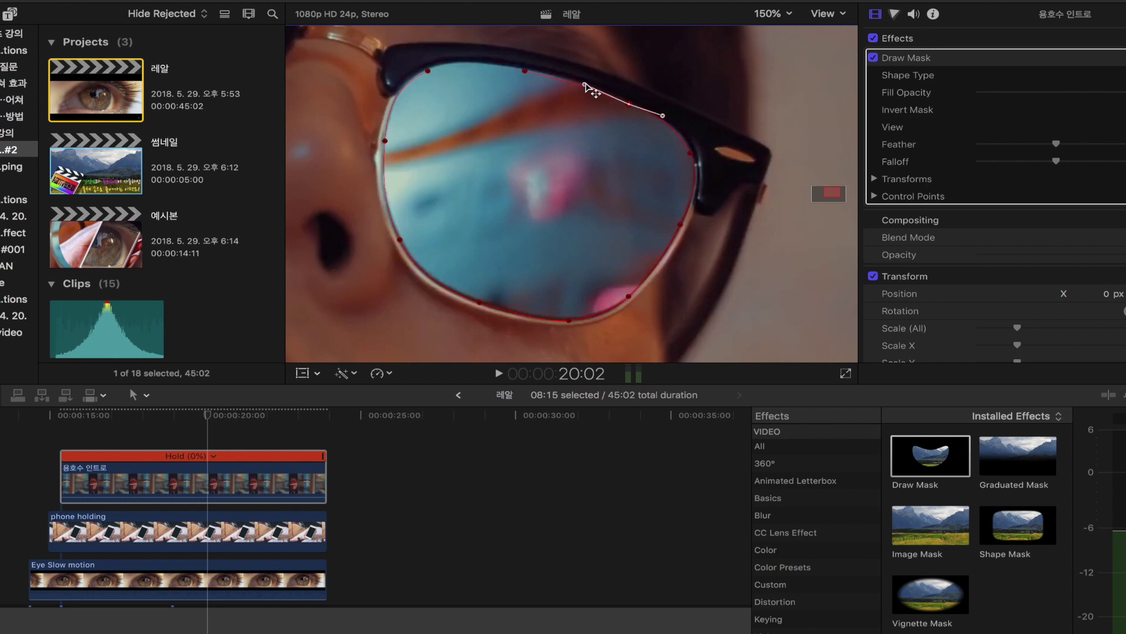
left_click_drag(629, 108, 636, 110)
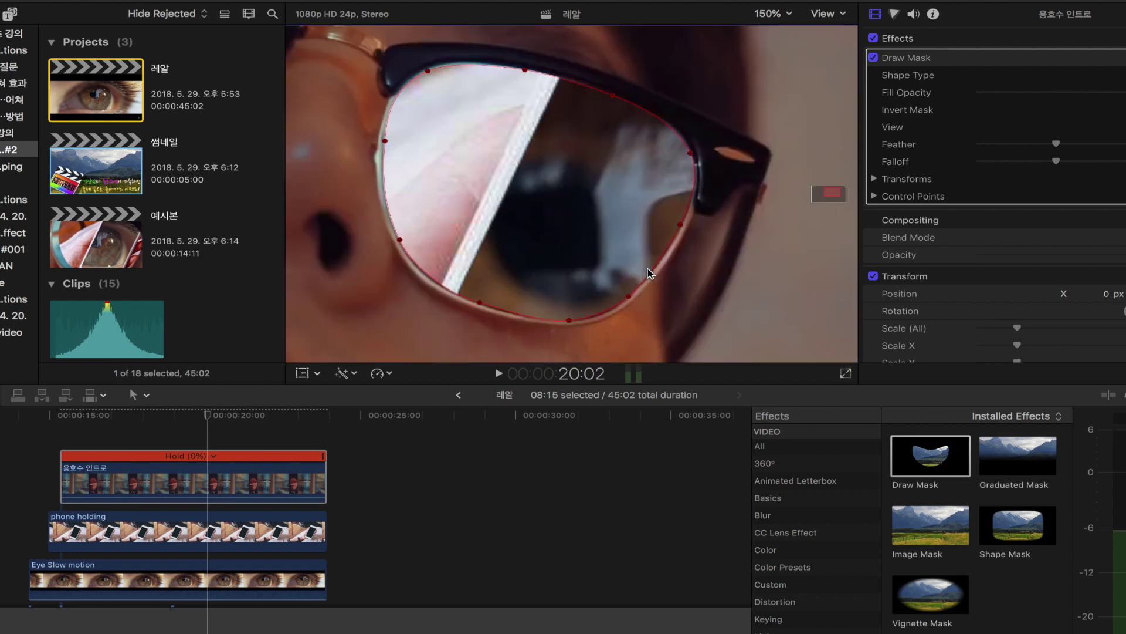
Soften the lens mask's edge by setting its Feather to 7.0
left_click(776, 17)
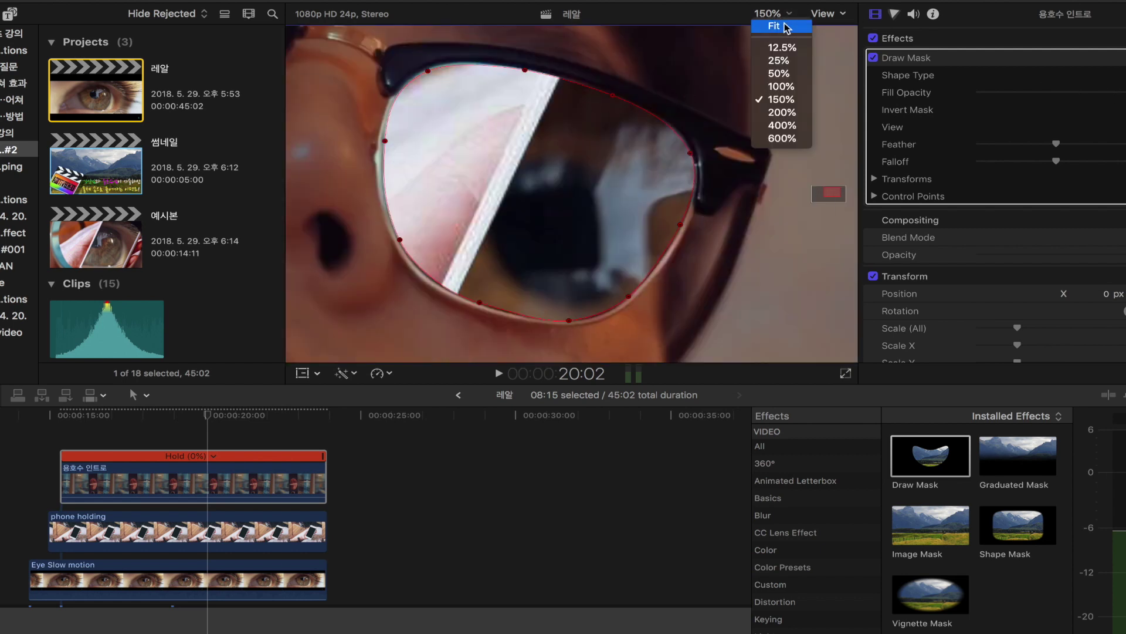
left_click(785, 28)
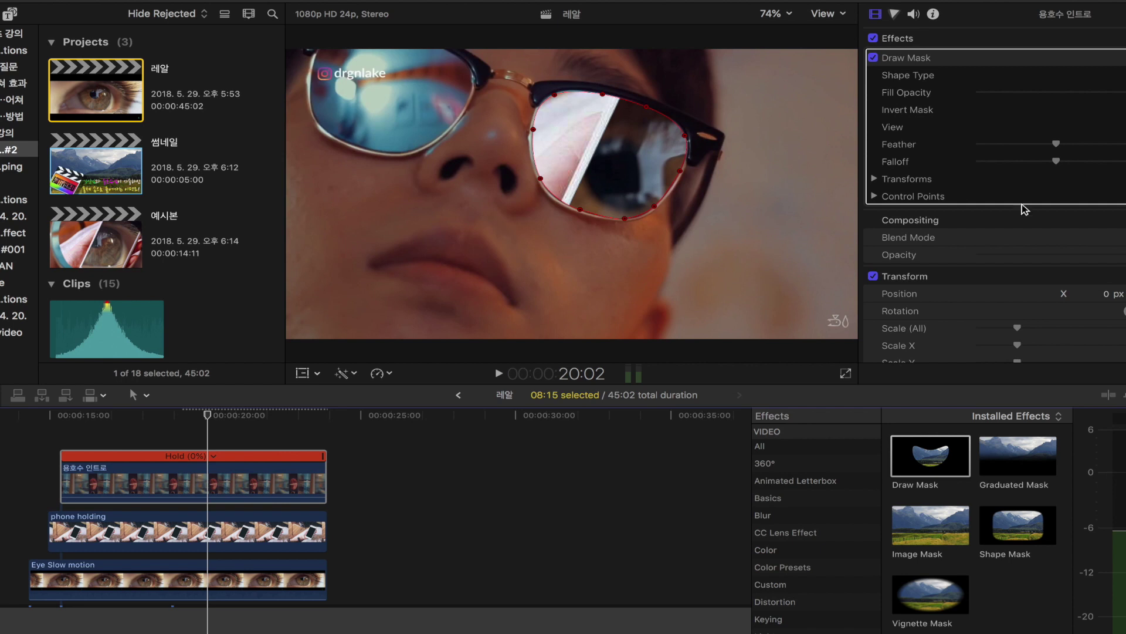
left_click_drag(1056, 144, 1060, 148)
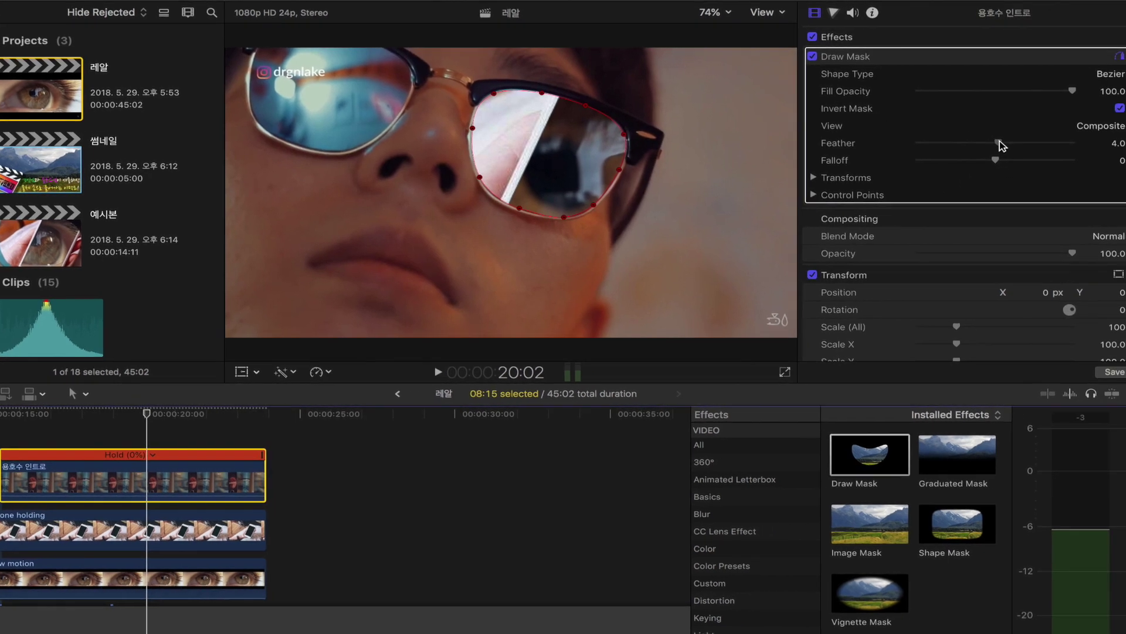
left_click_drag(953, 145, 951, 146)
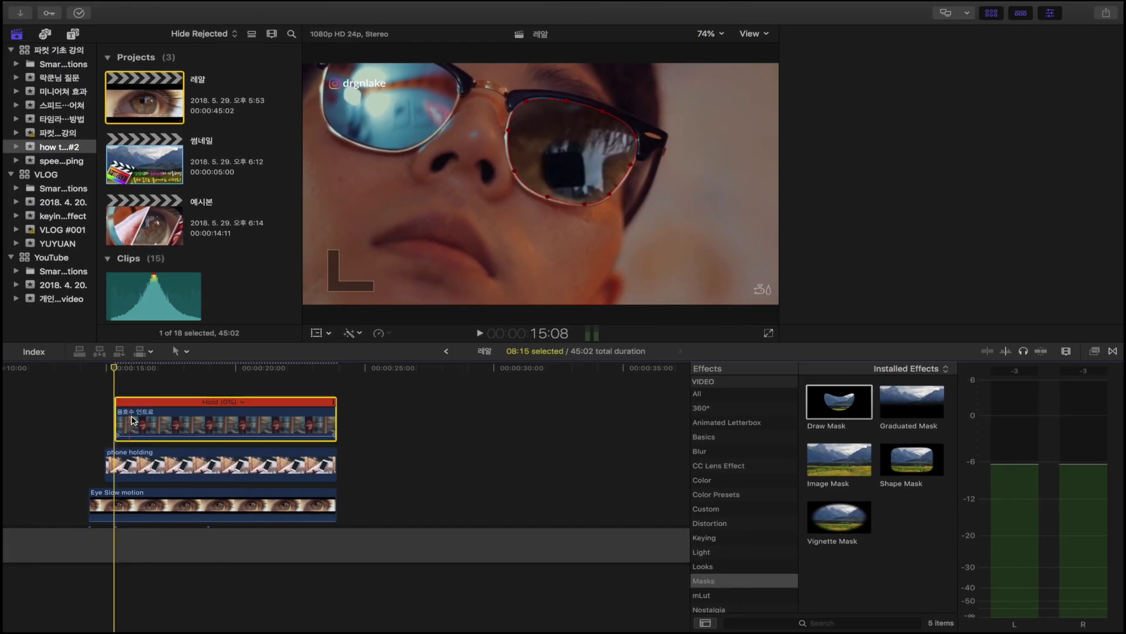
Apply Ken Burns to the held sunglasses clip, starting zoomed in on the masked lens at about 470% and ending on the full frame
left_click(328, 333)
left_click(354, 361)
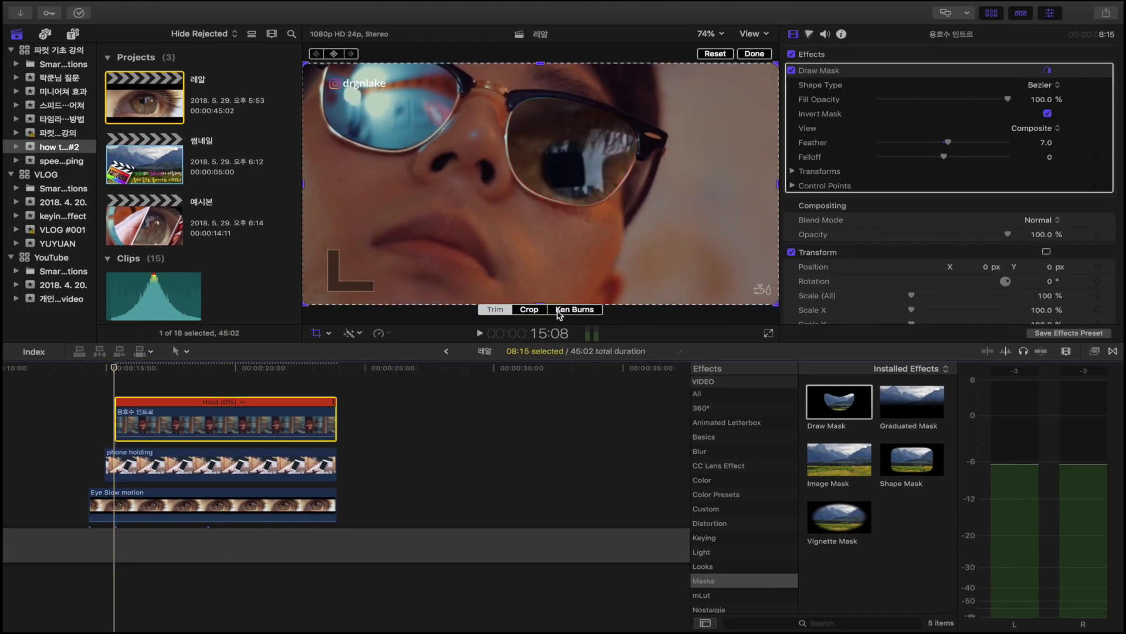
left_click(569, 315)
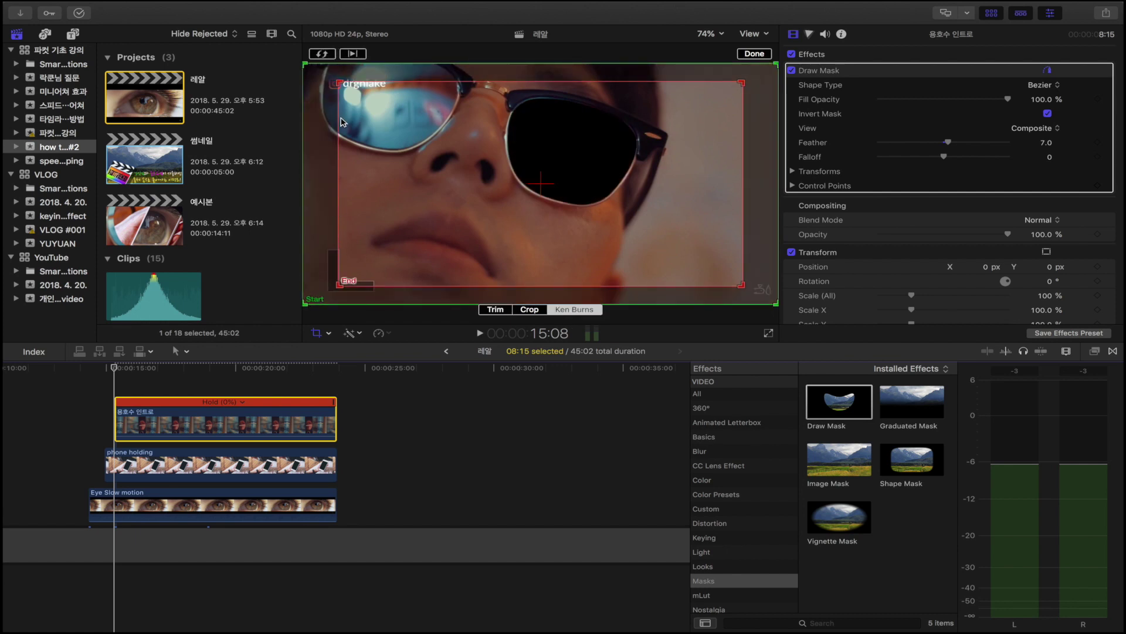
left_click(323, 55)
left_click_drag(743, 82, 622, 130)
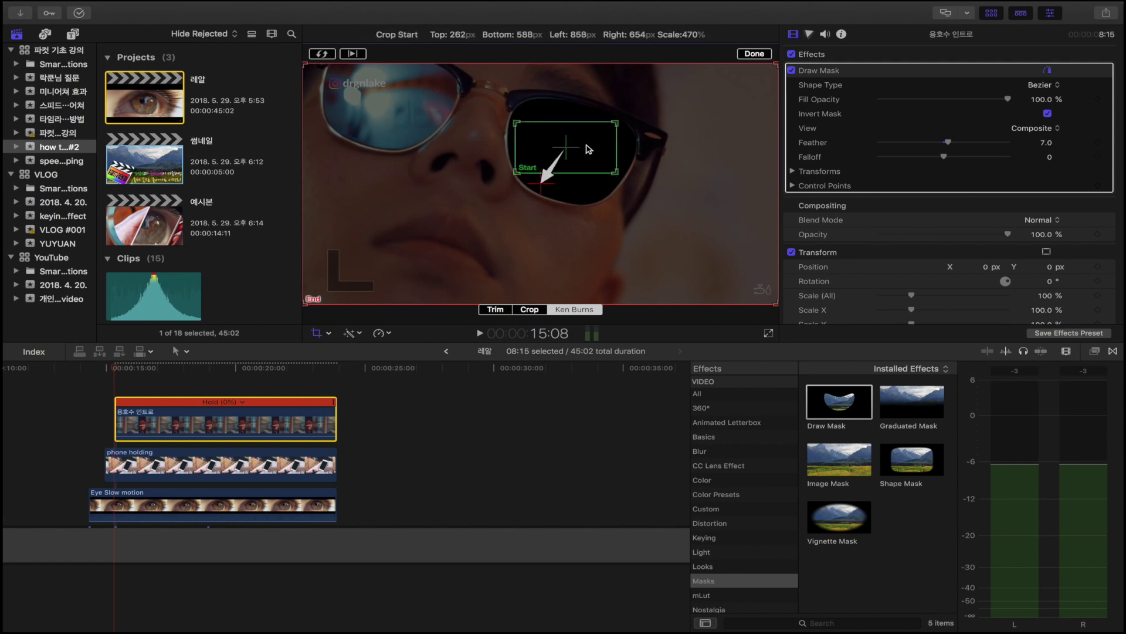
left_click(711, 33)
left_click(726, 96)
left_click_drag(643, 170, 643, 169)
left_click(762, 58)
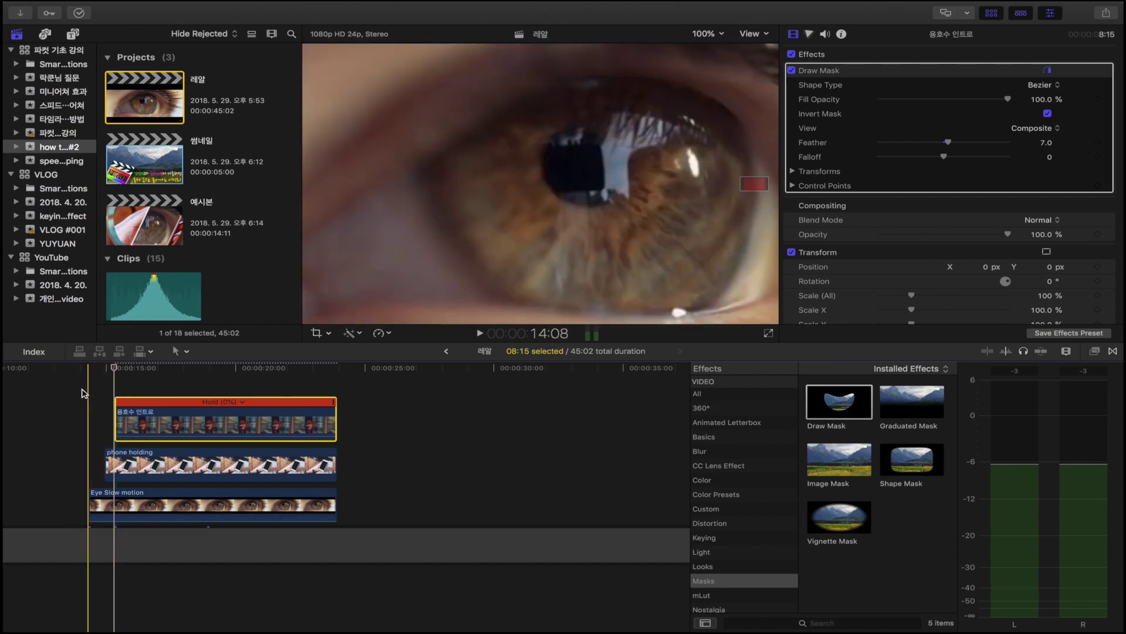
Play the zoom-out, trim the start of the held sunglasses clip to a duration of 5:04, and play the transition again
key("space")
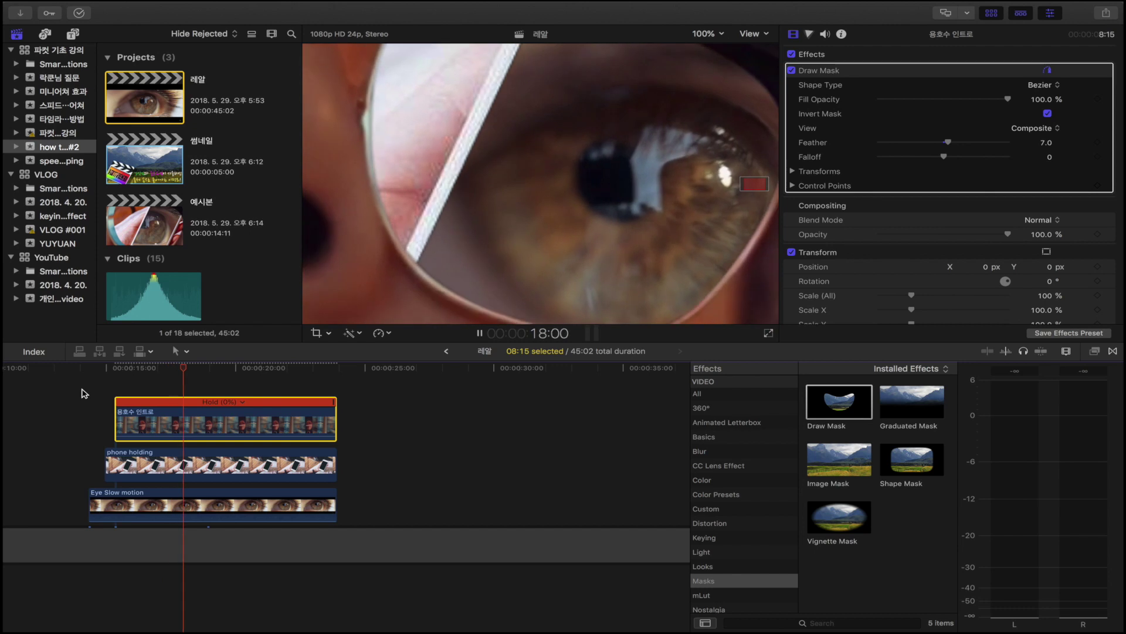
key("space")
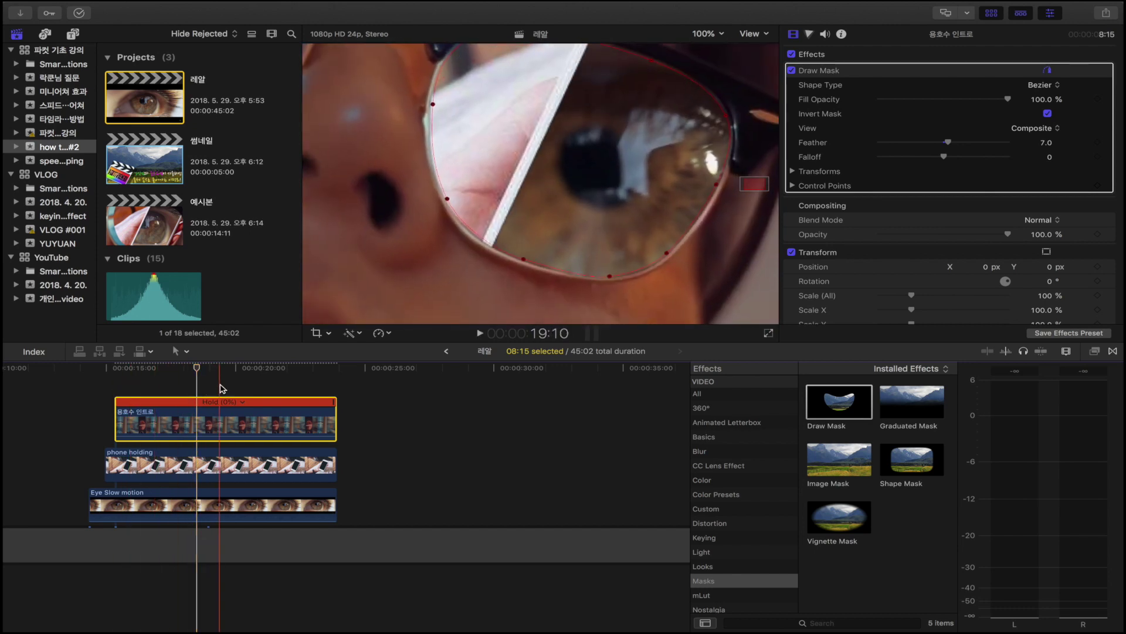
left_click(187, 389)
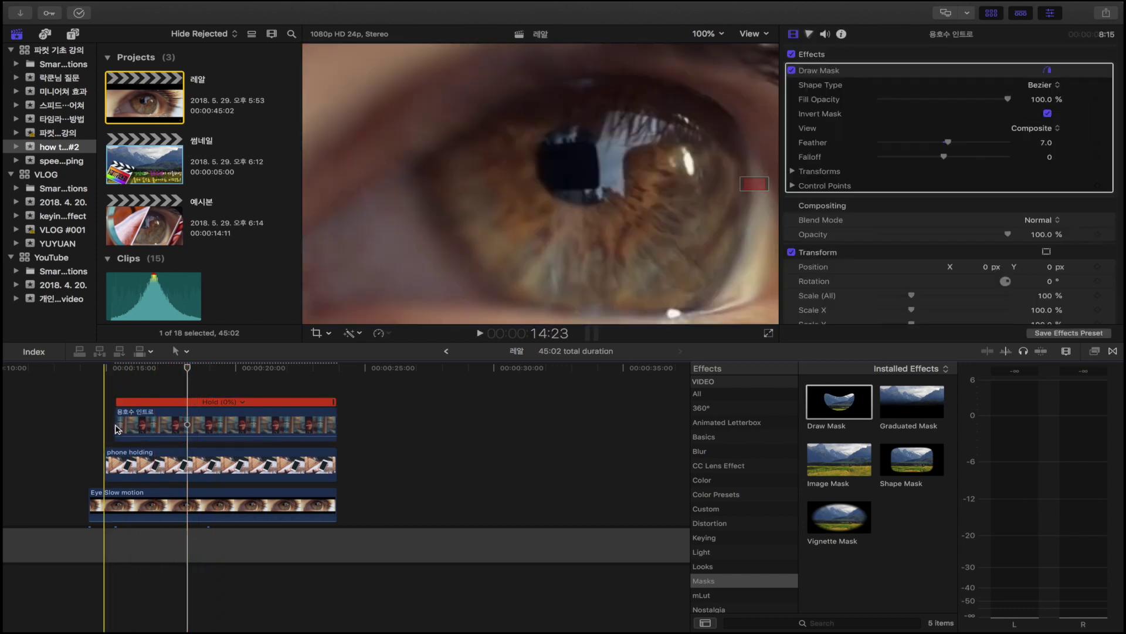
left_click_drag(116, 429, 205, 417)
key("space")
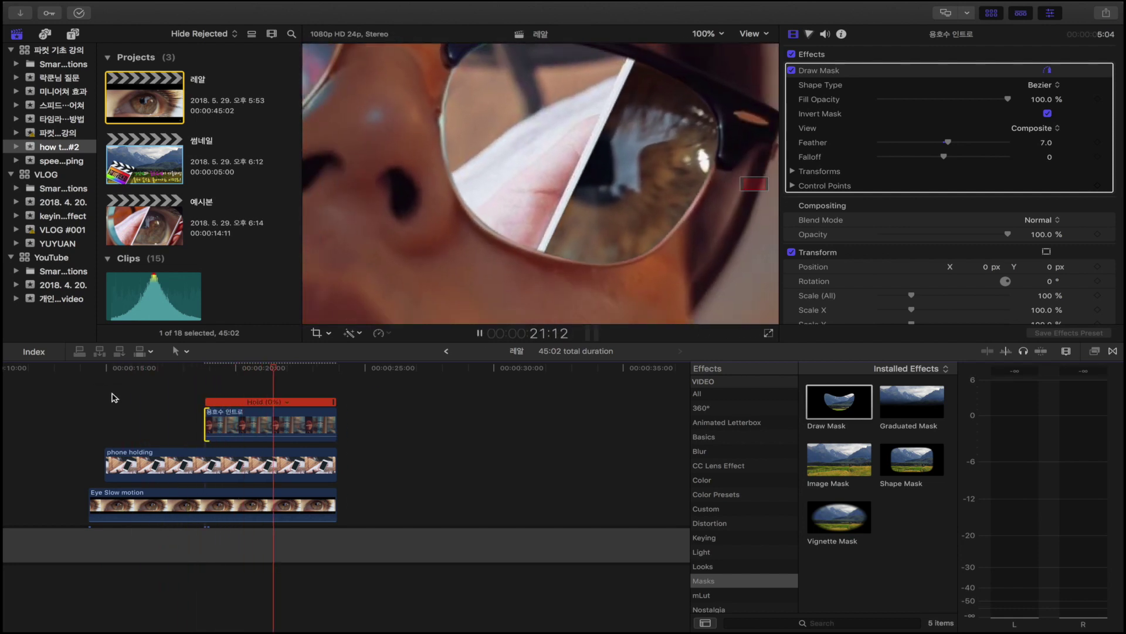
key("space")
key("space")
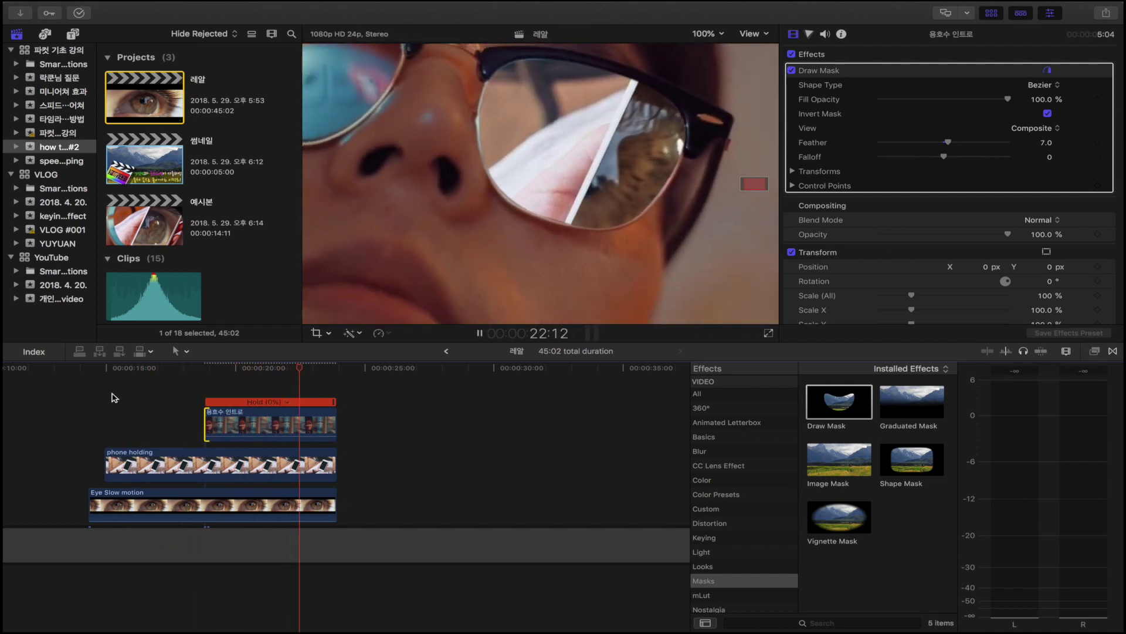
key("space")
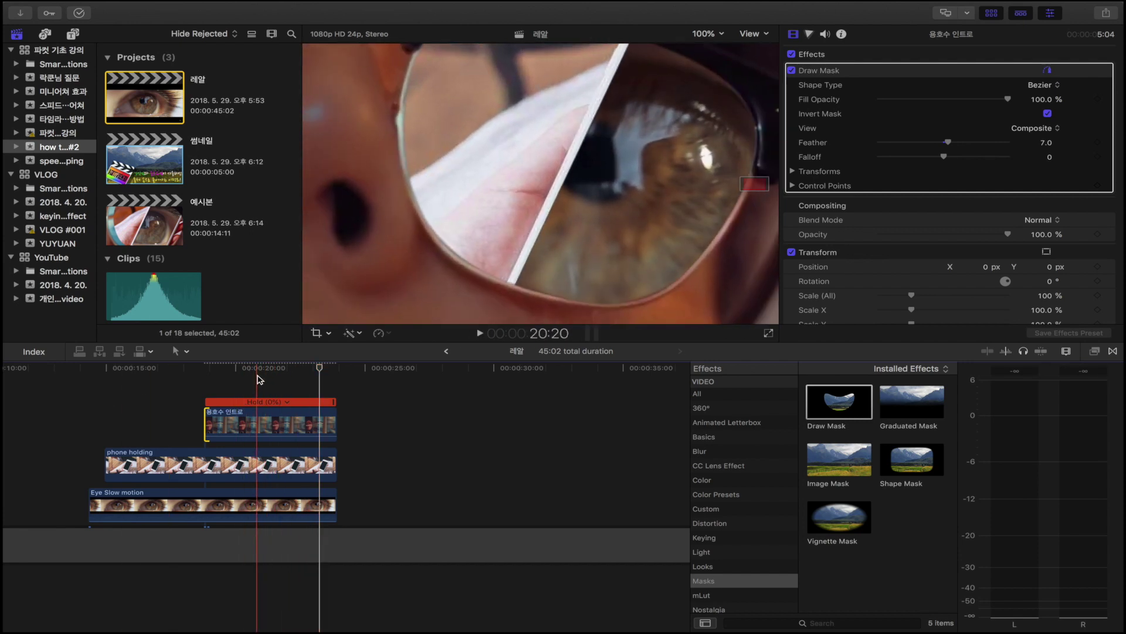
Connect a copy of the Eye Slow motion clip above the stack at 20:20 and trim its end to match, with a duration of 3:03
left_click(258, 378)
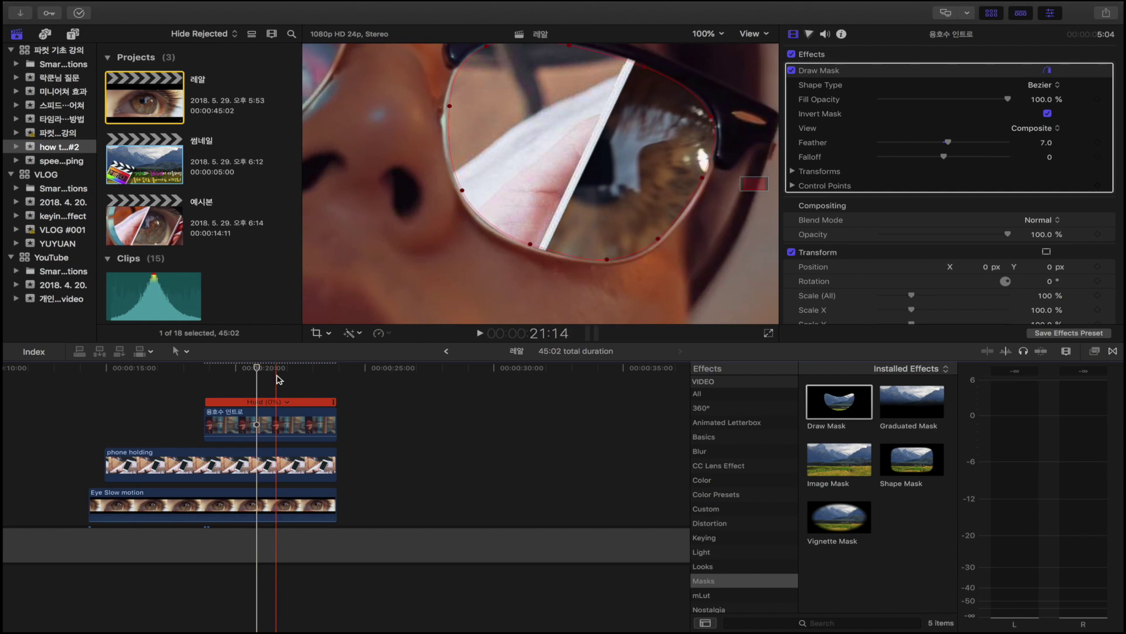
left_click(160, 512)
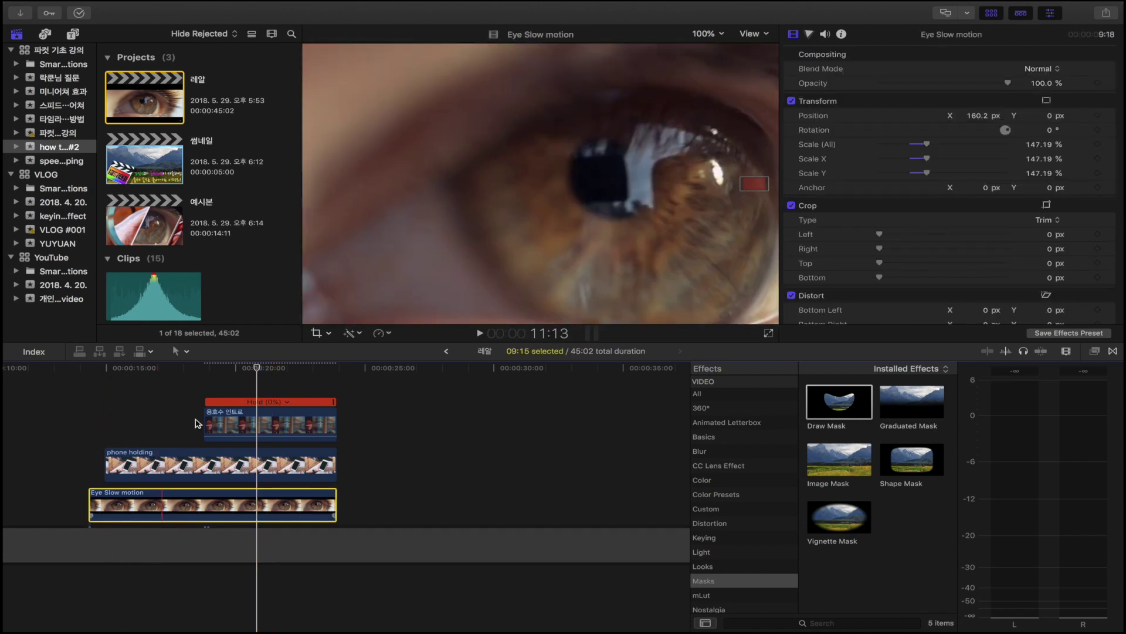
key("alt+v")
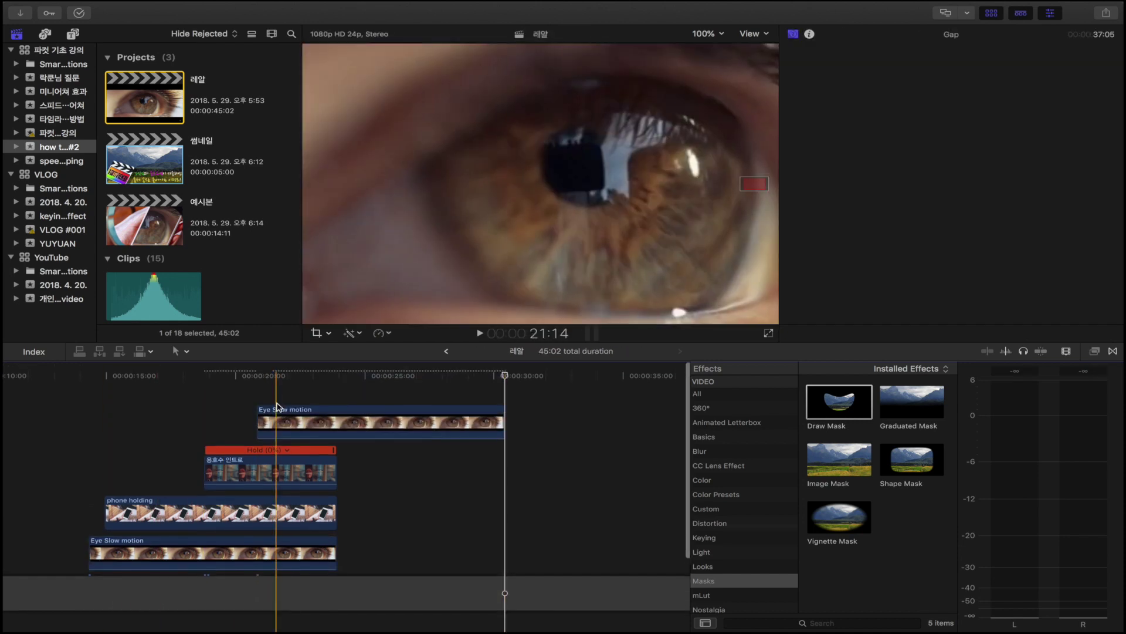
left_click_drag(504, 414, 336, 414)
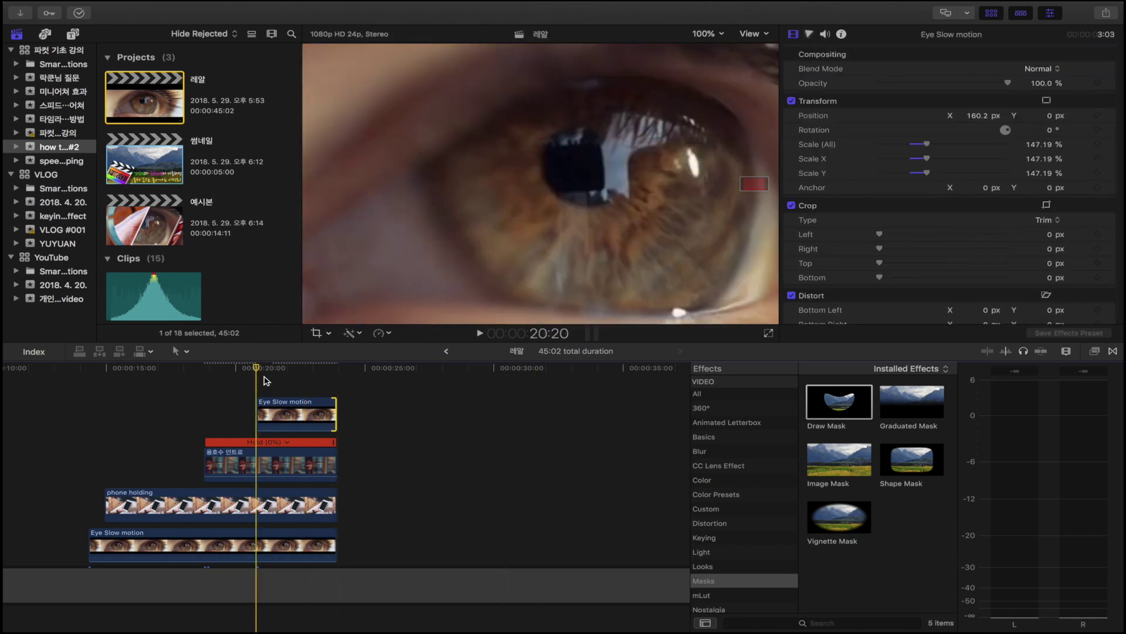
Cut out the eye opening in the upper Eye Slow motion clip with an inverted, curved Draw Mask and a Feather of -100.0
left_click(284, 410)
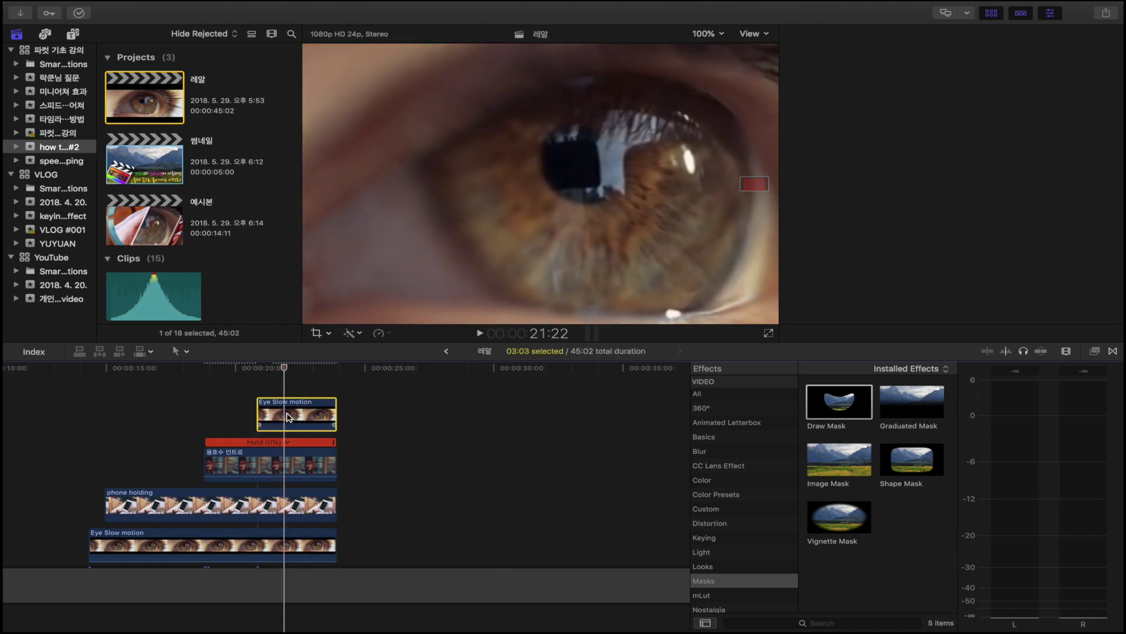
mouse_move(822, 430)
left_mouse_down()
mouse_move(448, 402)
mouse_move(296, 410)
left_mouse_up()
left_click_drag(583, 86, 511, 107)
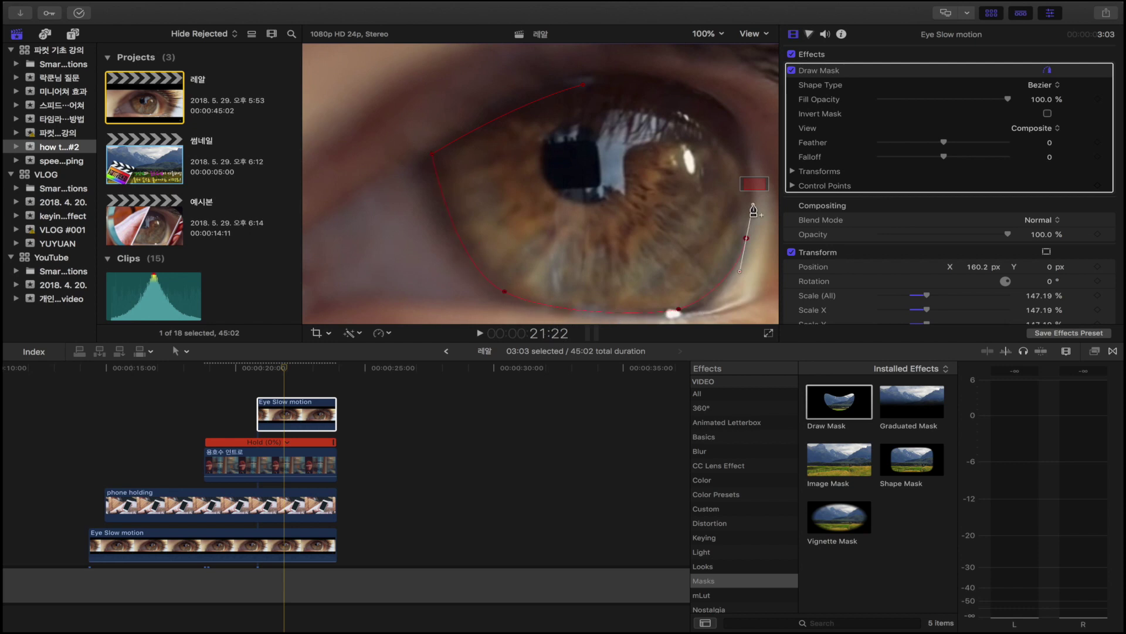
left_click(583, 85)
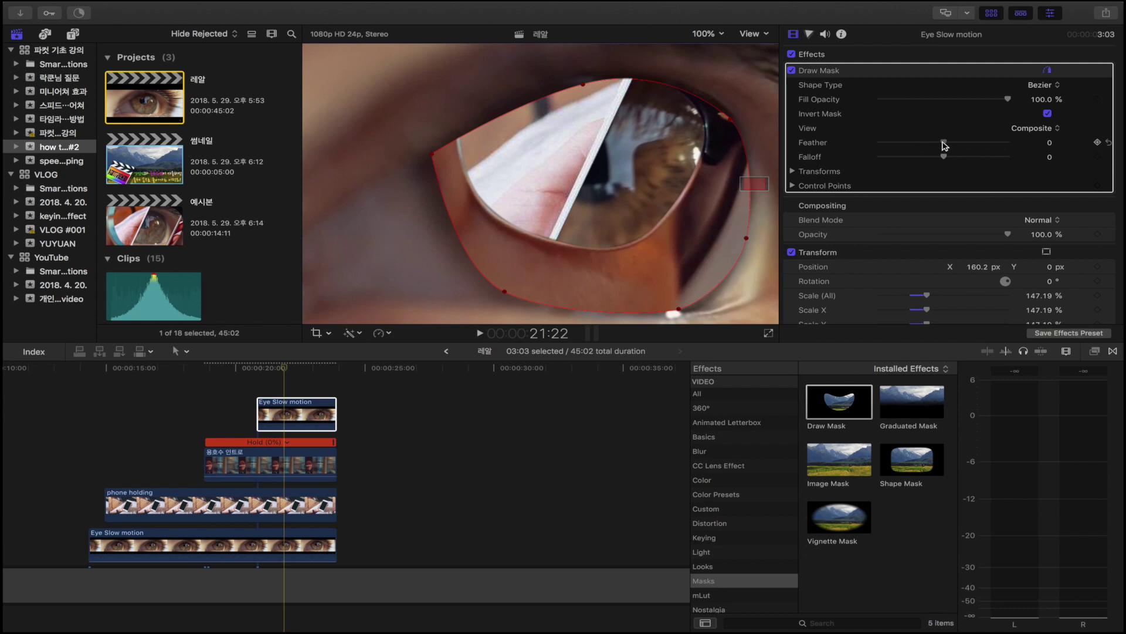
mouse_move(944, 144)
left_mouse_down()
mouse_move(895, 143)
mouse_move(864, 158)
left_mouse_up()
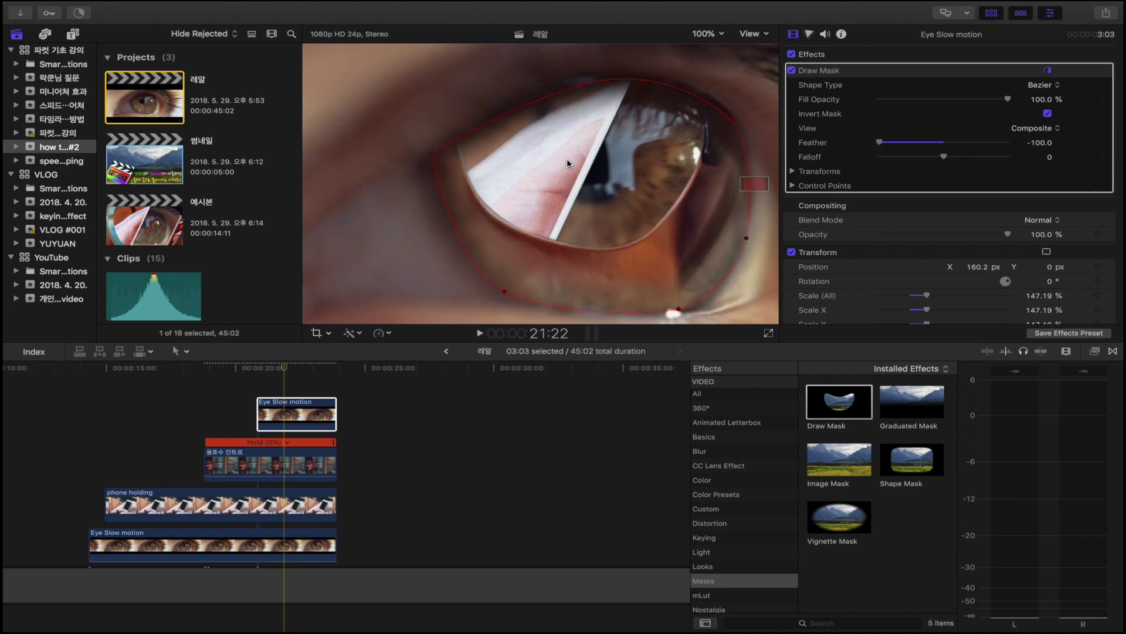
Keyframe the eye mask's Transforms from 20:20 and reposition the mask at 23:15 so it follows the moving eye
left_click(290, 369)
mouse_move(289, 371)
left_mouse_down()
mouse_move(322, 370)
mouse_move(272, 370)
left_mouse_up()
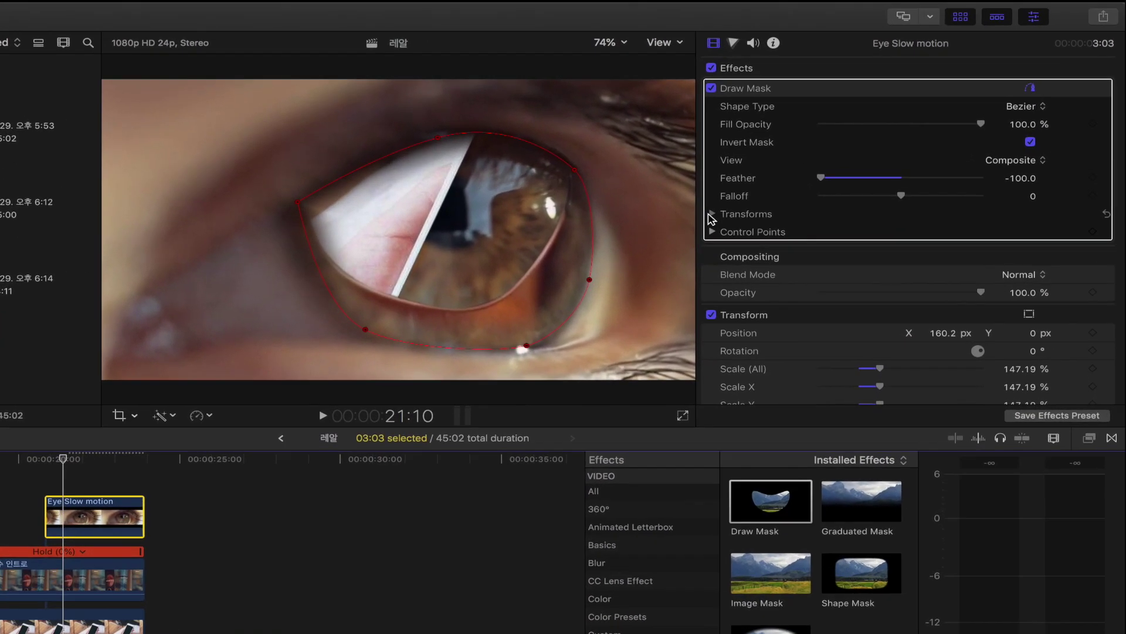
left_click(771, 182)
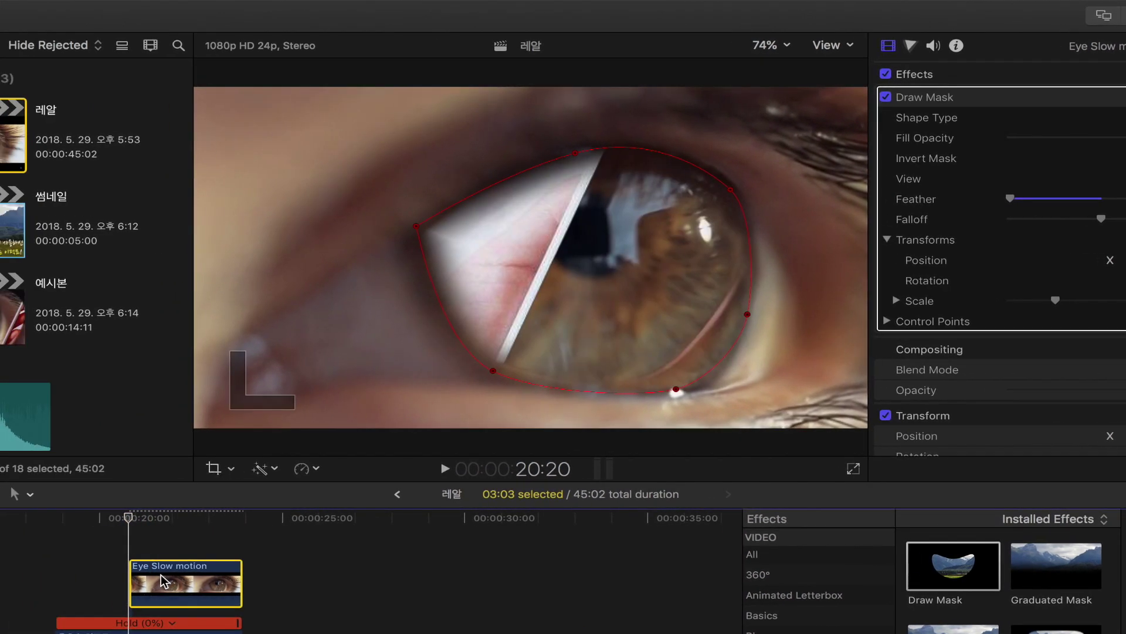
key("space")
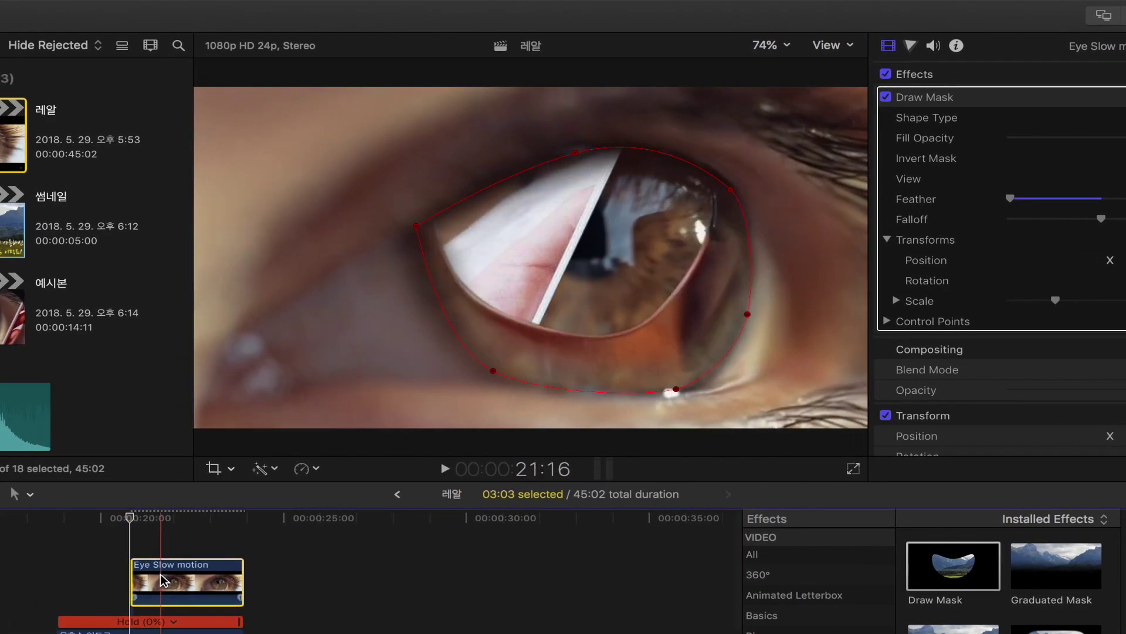
left_click(589, 265)
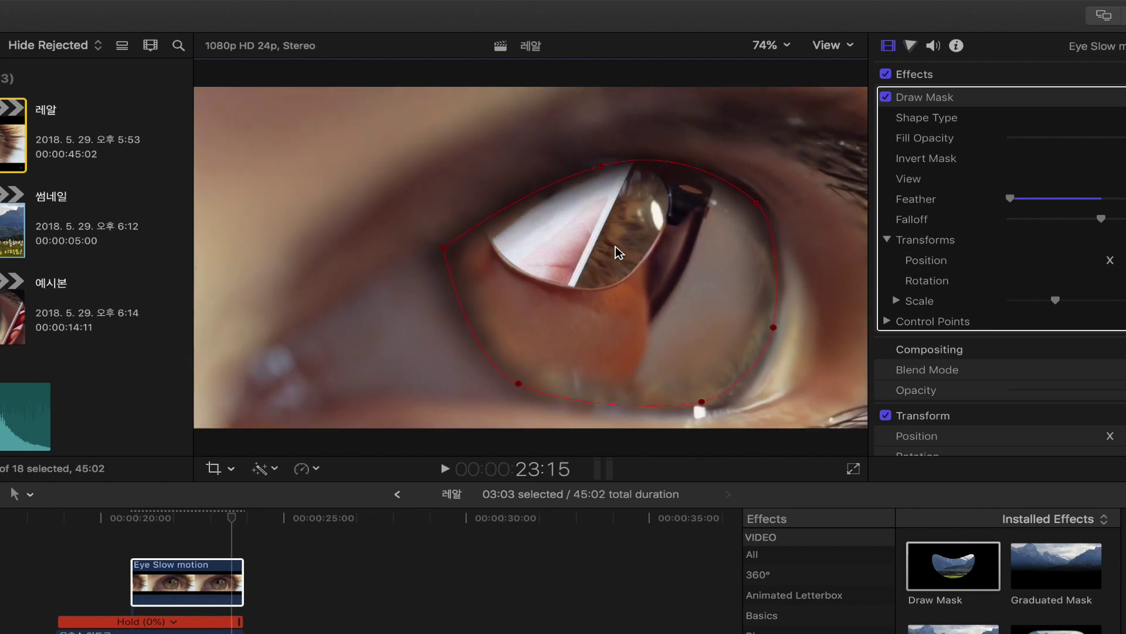
Apply Ken Burns to the upper Eye Slow motion clip, starting on a small frame inside the eye opening and ending on the full frame
left_click_drag(214, 517, 131, 535)
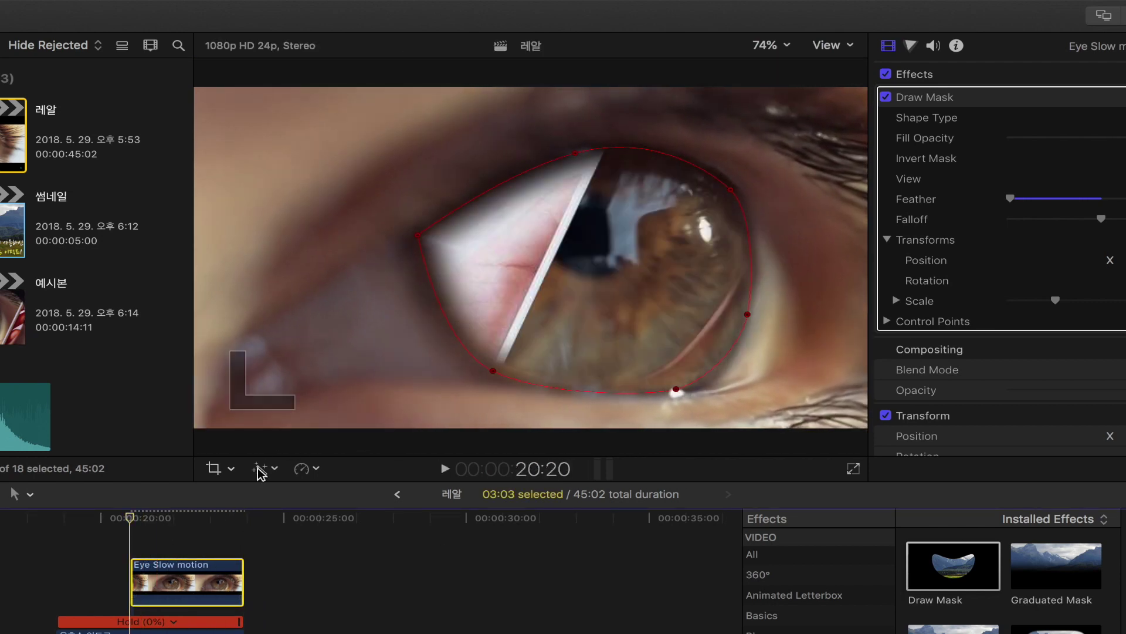
left_click(212, 469)
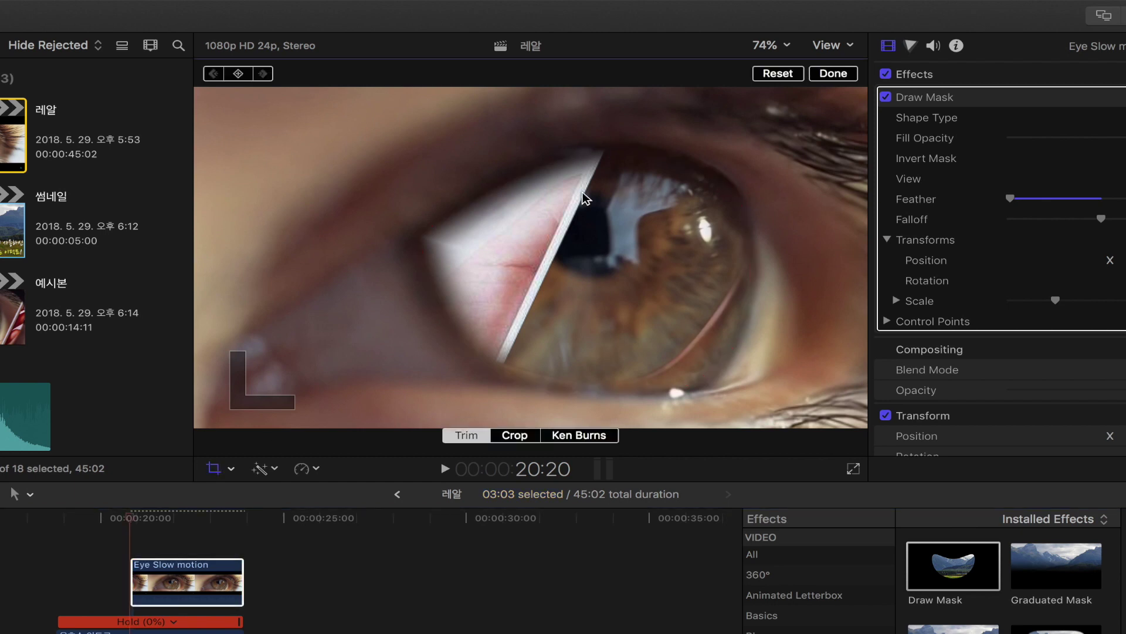
left_click(562, 437)
left_click_drag(197, 88, 533, 260)
left_click(232, 519)
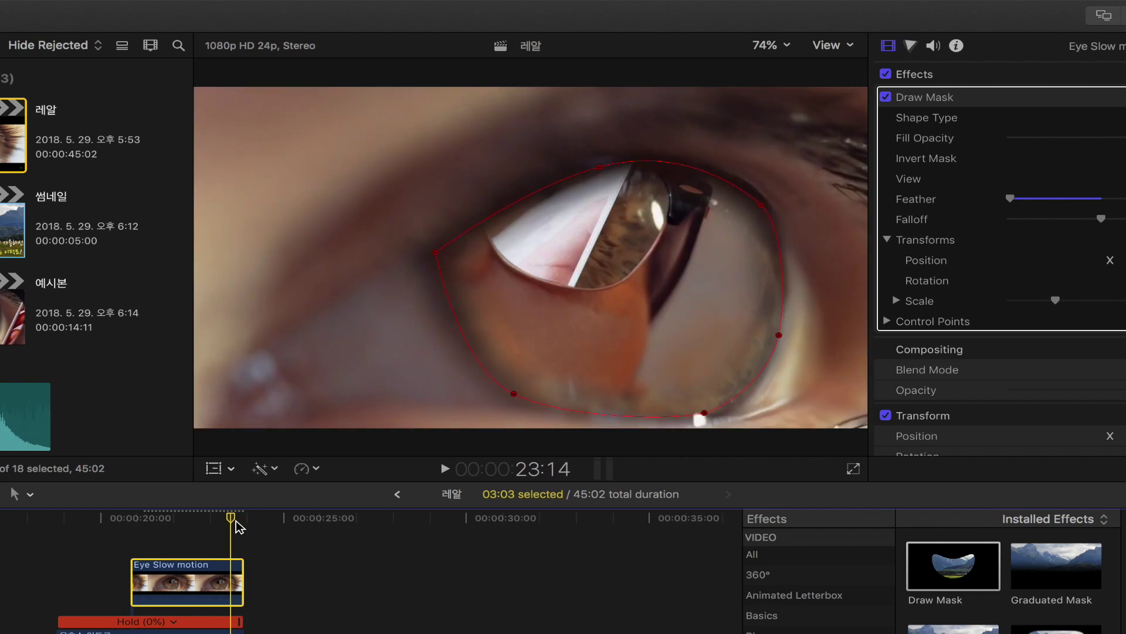
left_click_drag(230, 517, 129, 518)
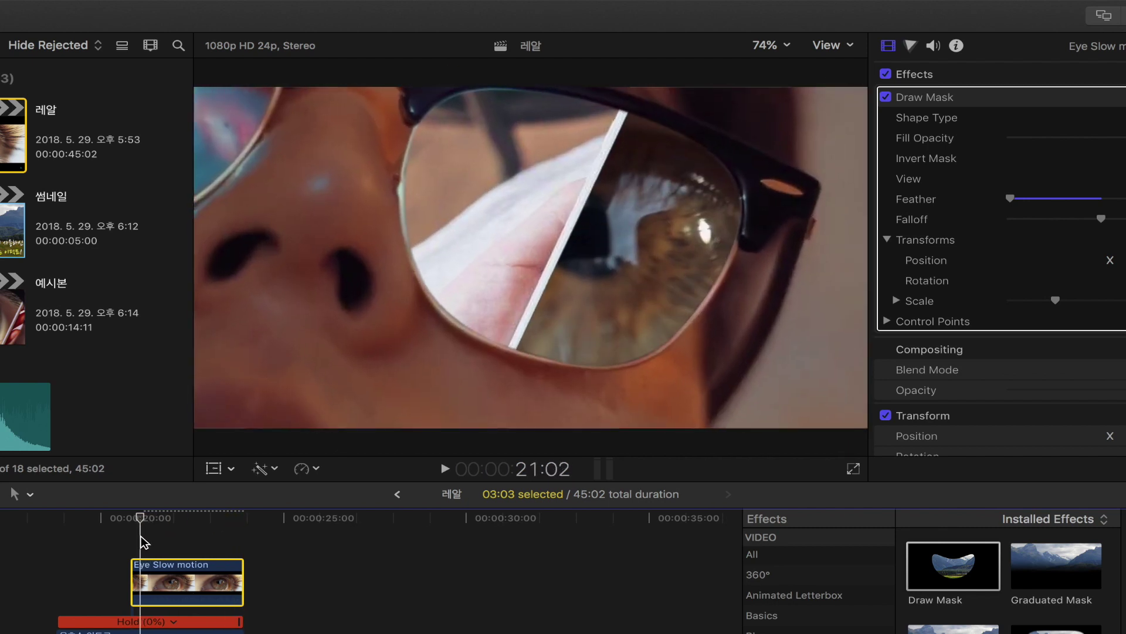
key("l")
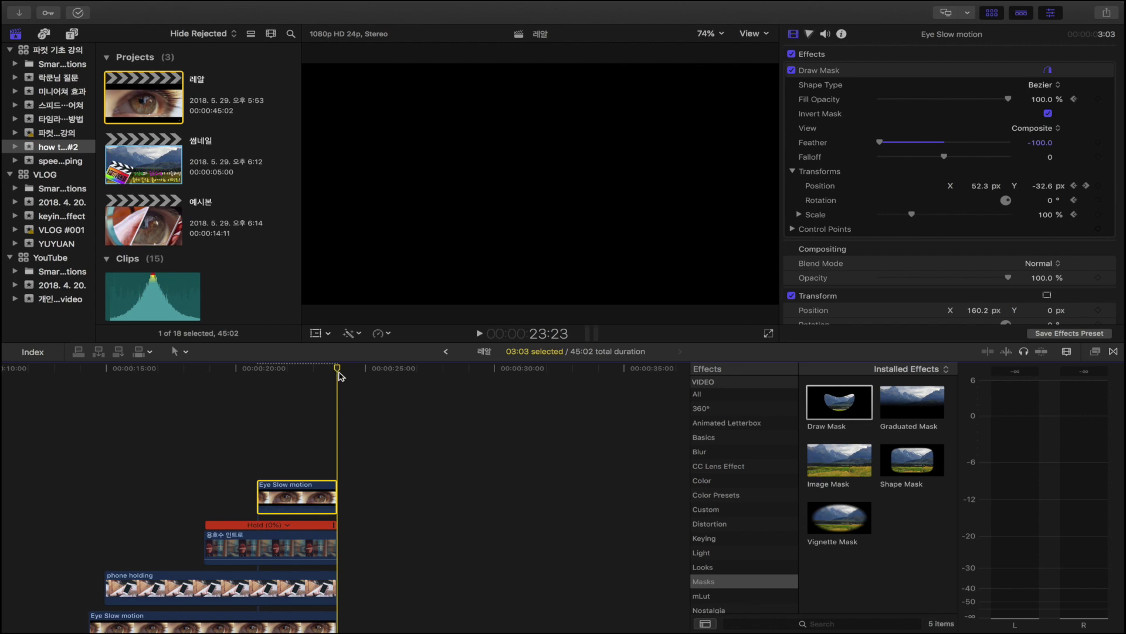
Keyframe a strong reduction of the eye mask's Fill Opacity at 23:22, the clip's last frame, and play back the ending
key("Left")
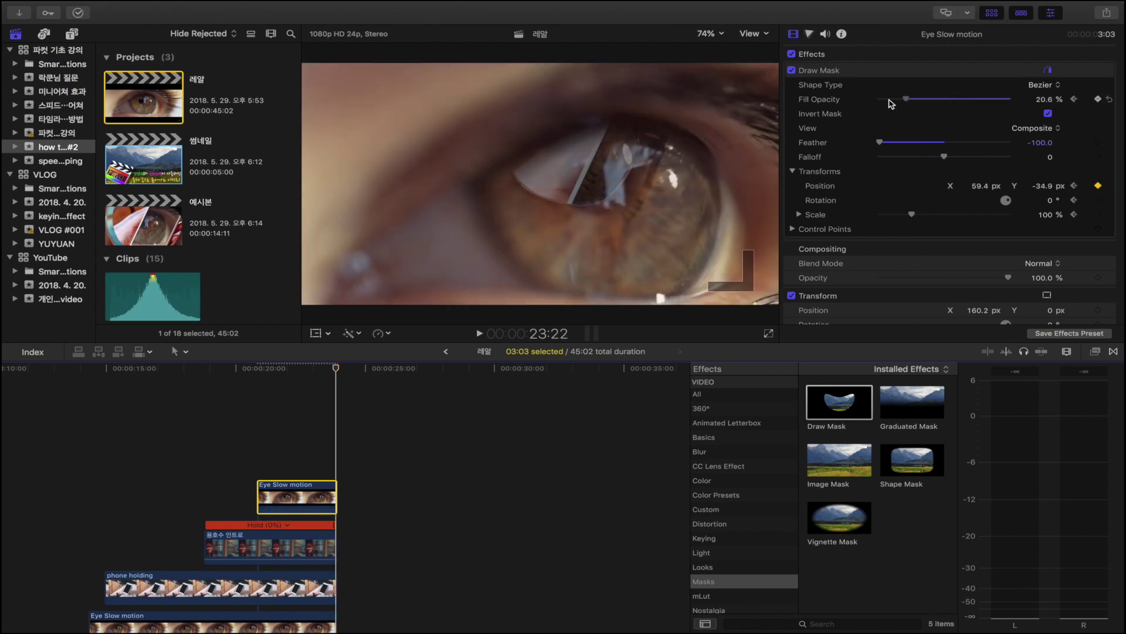
left_click_drag(335, 367, 233, 380)
key("space")
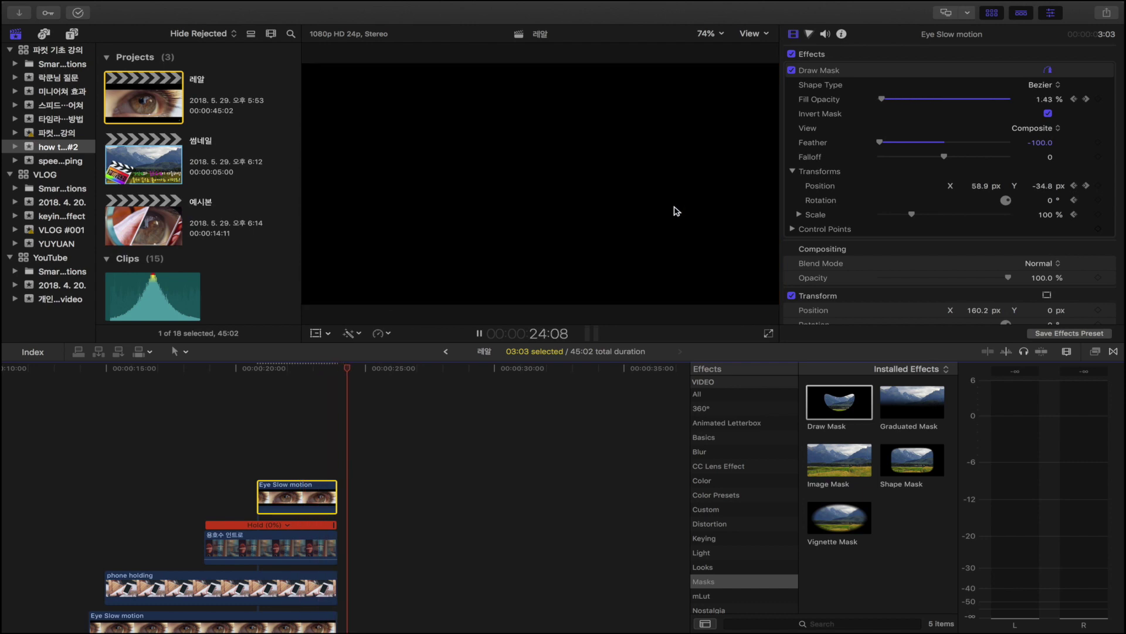
Combine the four stacked eye, phone and intro clips into a compound clip named 레알 Clip in the how to 경식 #2 event
scroll(299, 446, "left", 1)
scroll(301, 444, "down", 3)
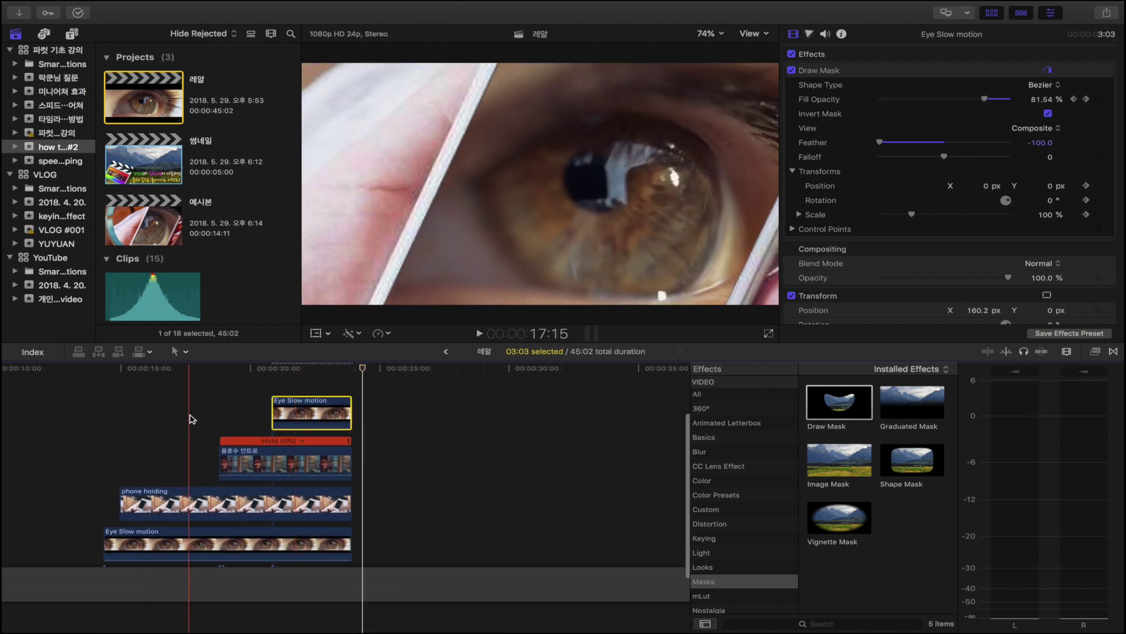
left_click(189, 418)
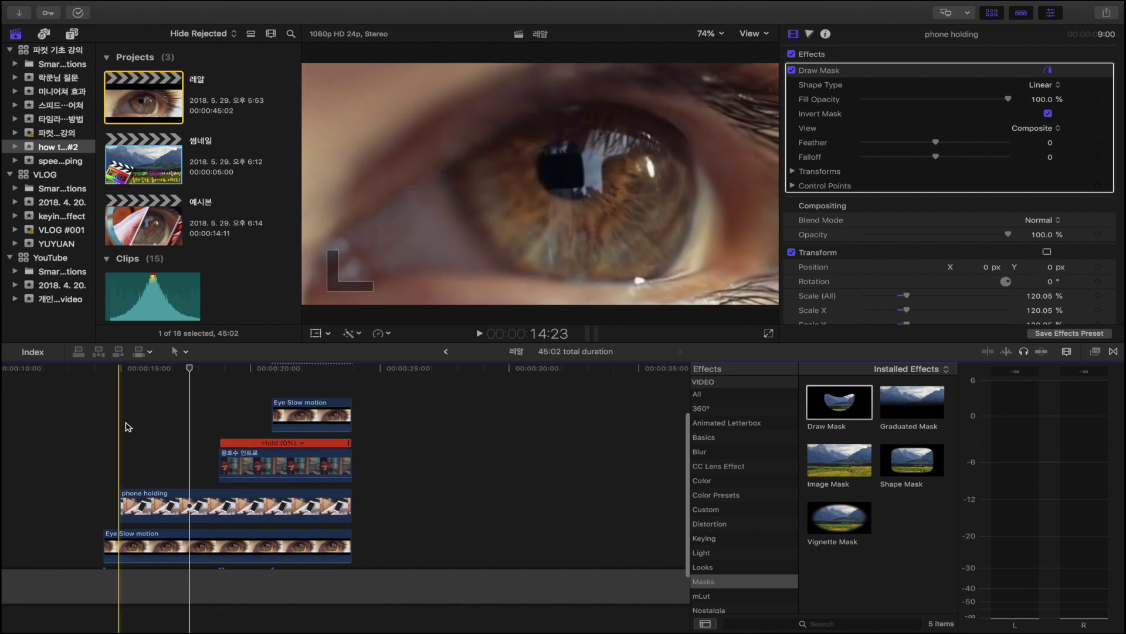
scroll(150, 444, "up", 2)
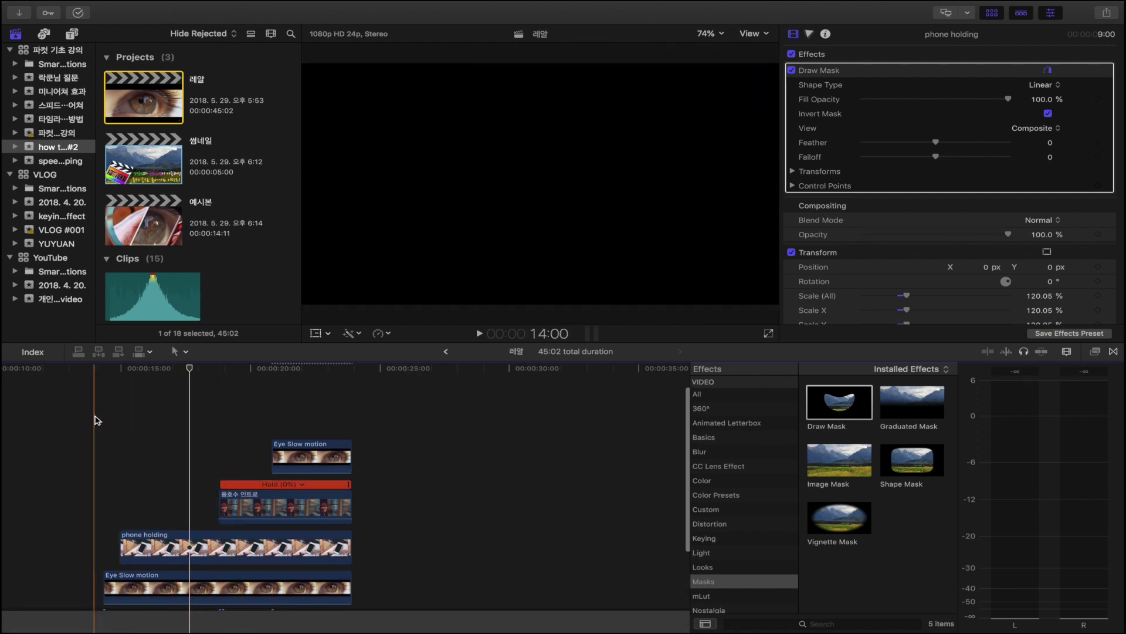
left_click_drag(86, 395, 381, 601)
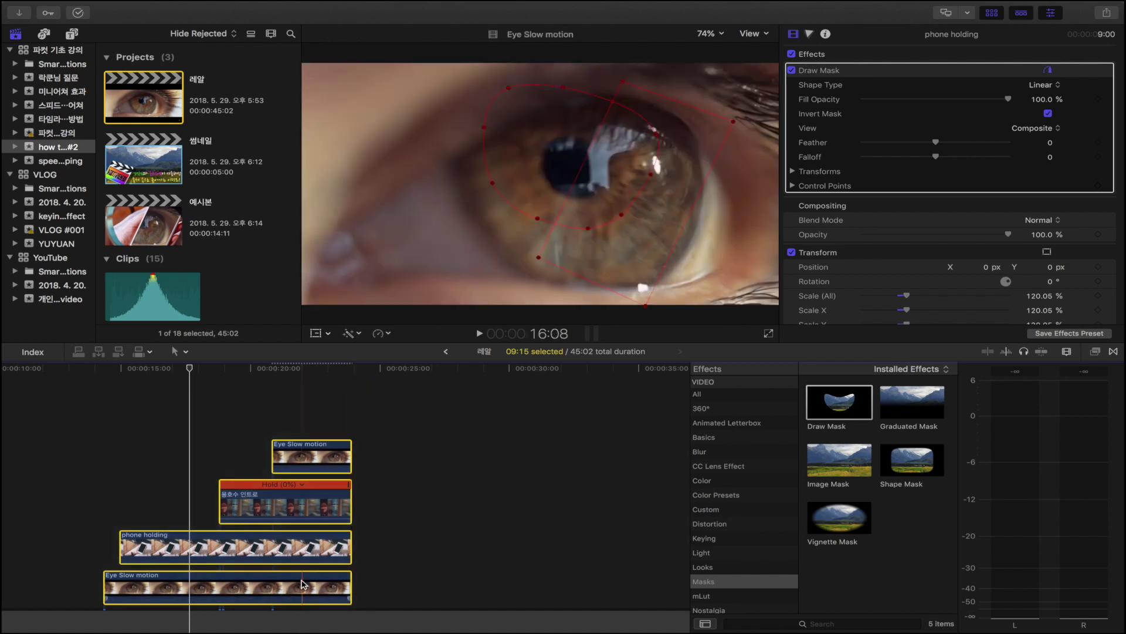
right_click(303, 585)
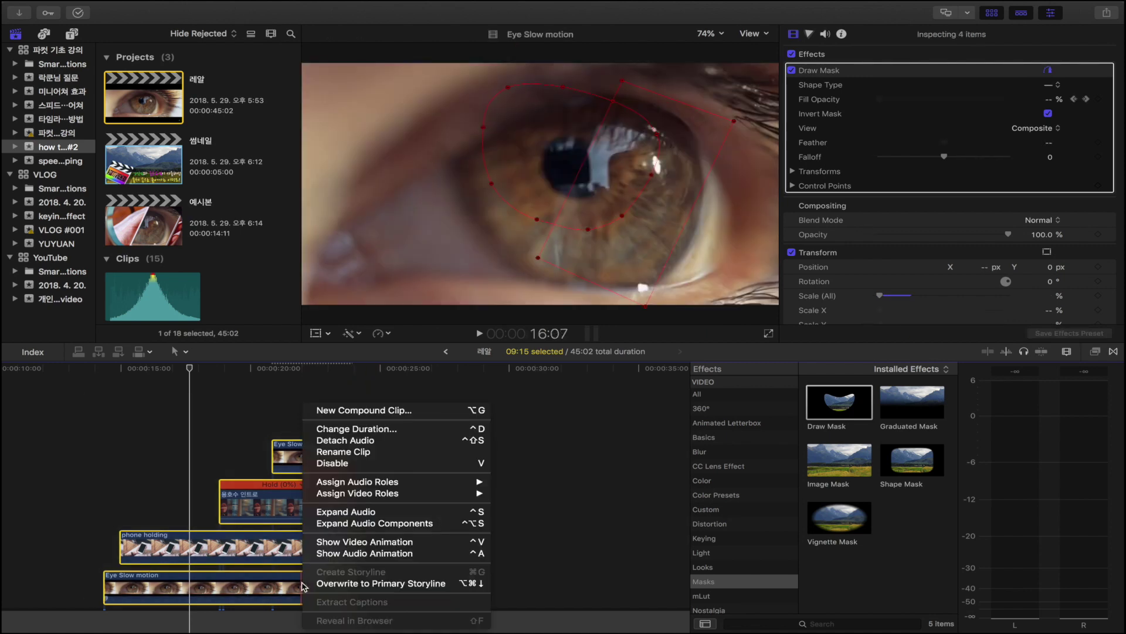
left_click(401, 418)
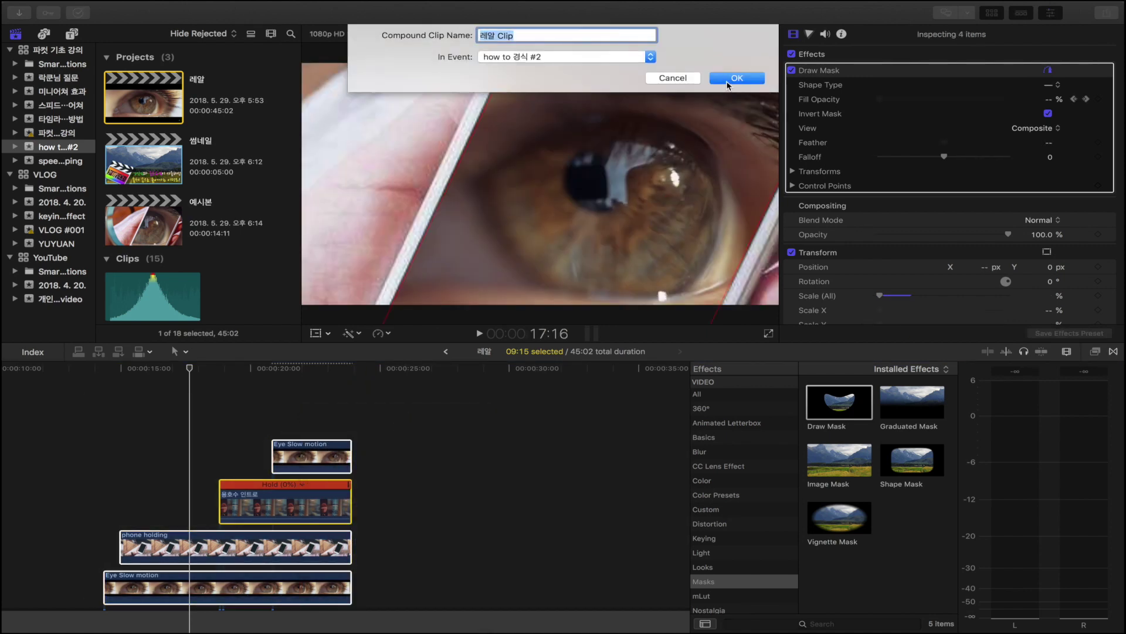
key("Escape")
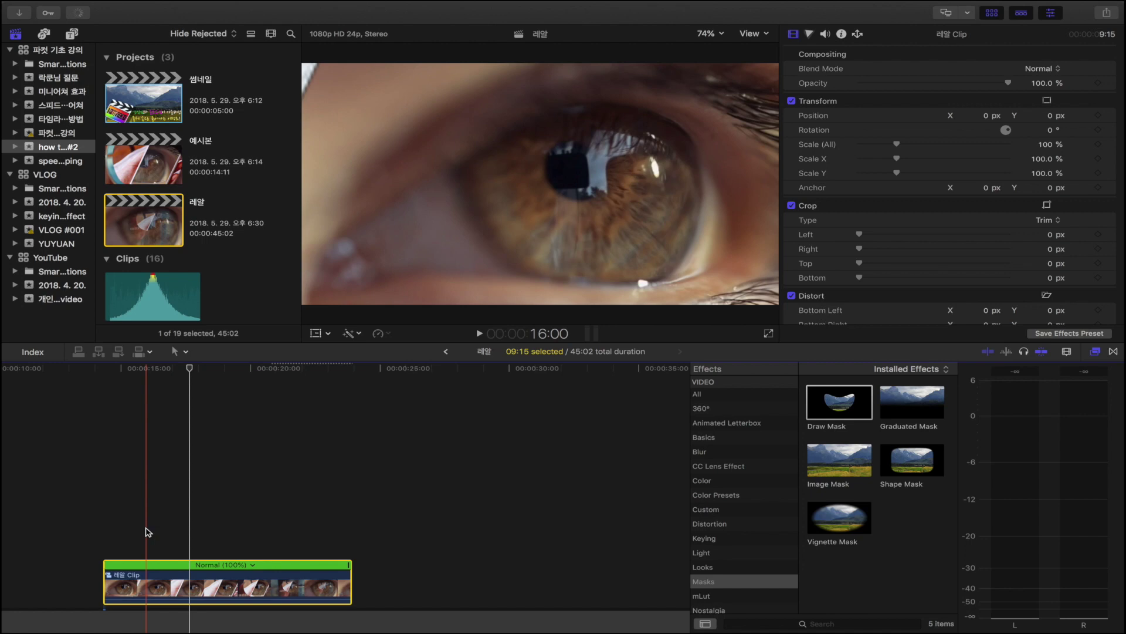
Split the compound clip's speed at about 16:00 and at 19:10, and speed up the middle segment to about 269%
left_click(145, 586)
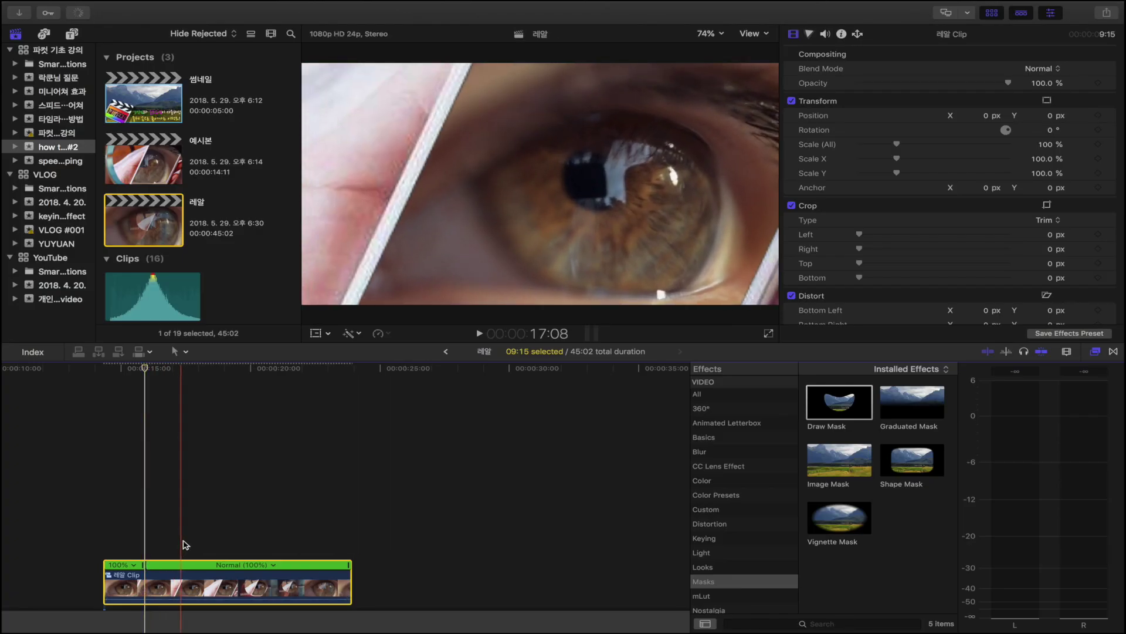
left_click(234, 541)
left_click(233, 586)
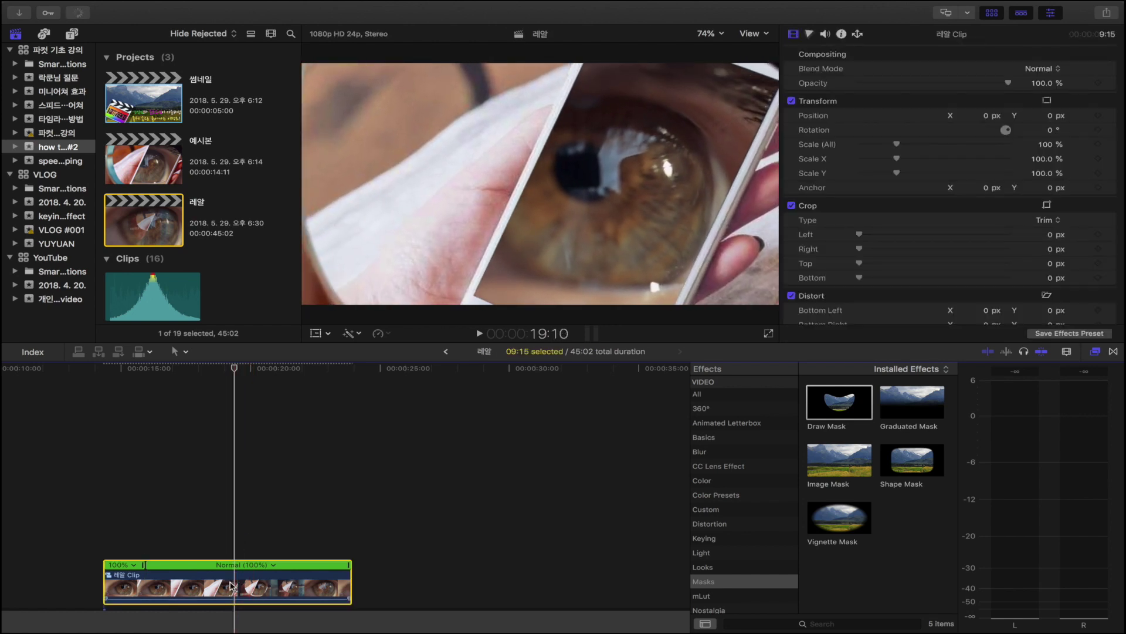
key("shift+b")
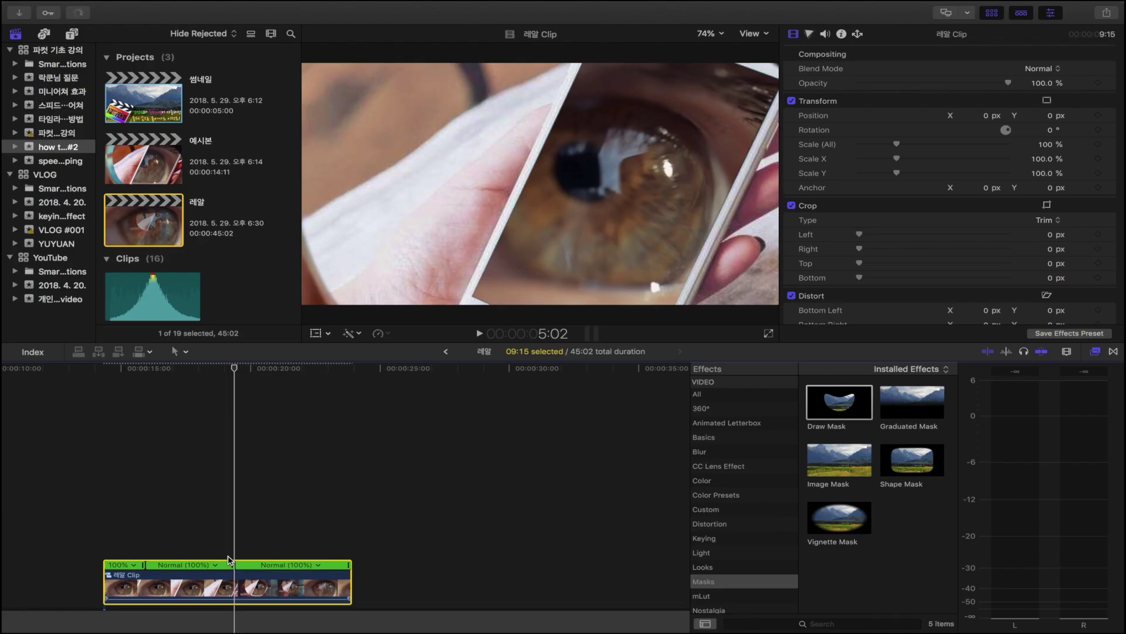
left_click_drag(232, 566, 176, 568)
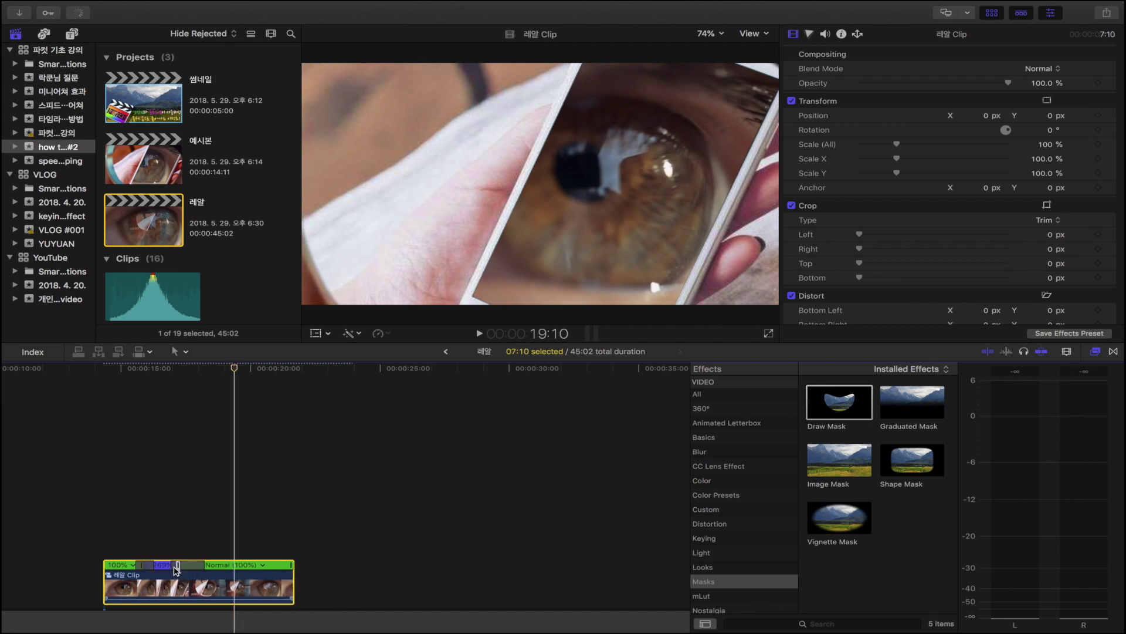
Play back the retimed compound clip and check the frames around its fast segment
left_click(111, 547)
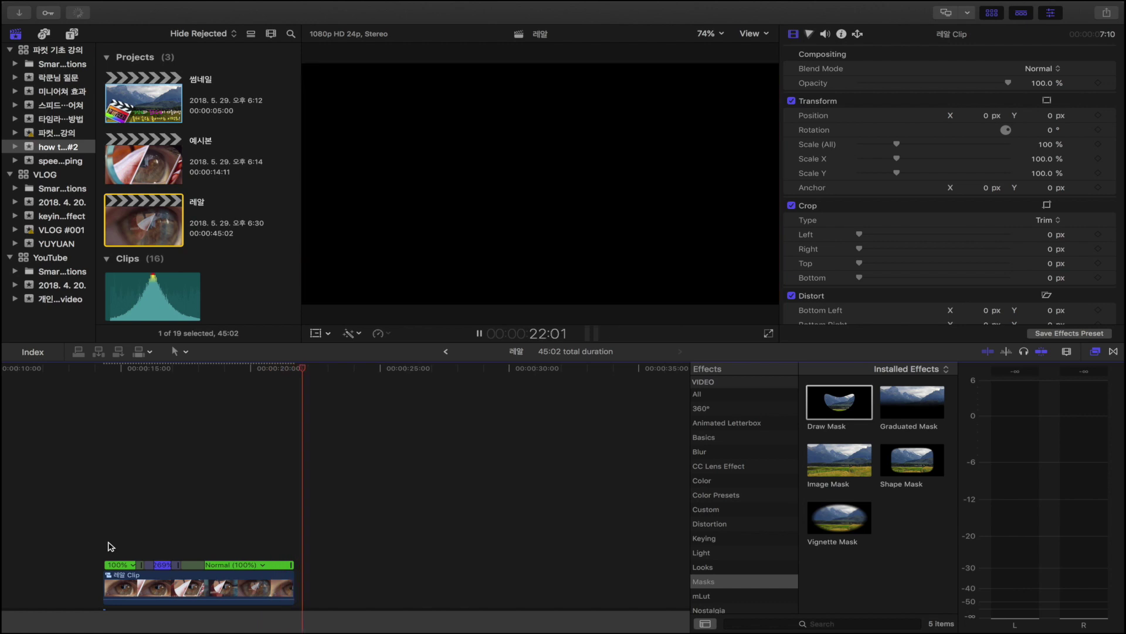
key("space")
scroll(148, 493, "down", 3)
left_click(148, 493)
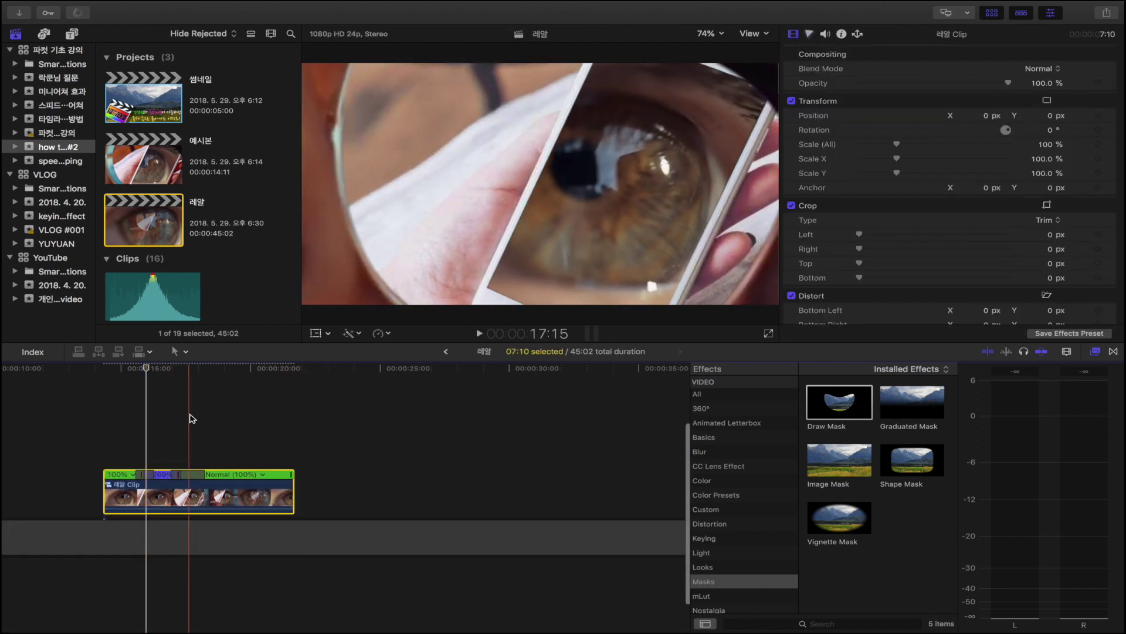
left_click(216, 427)
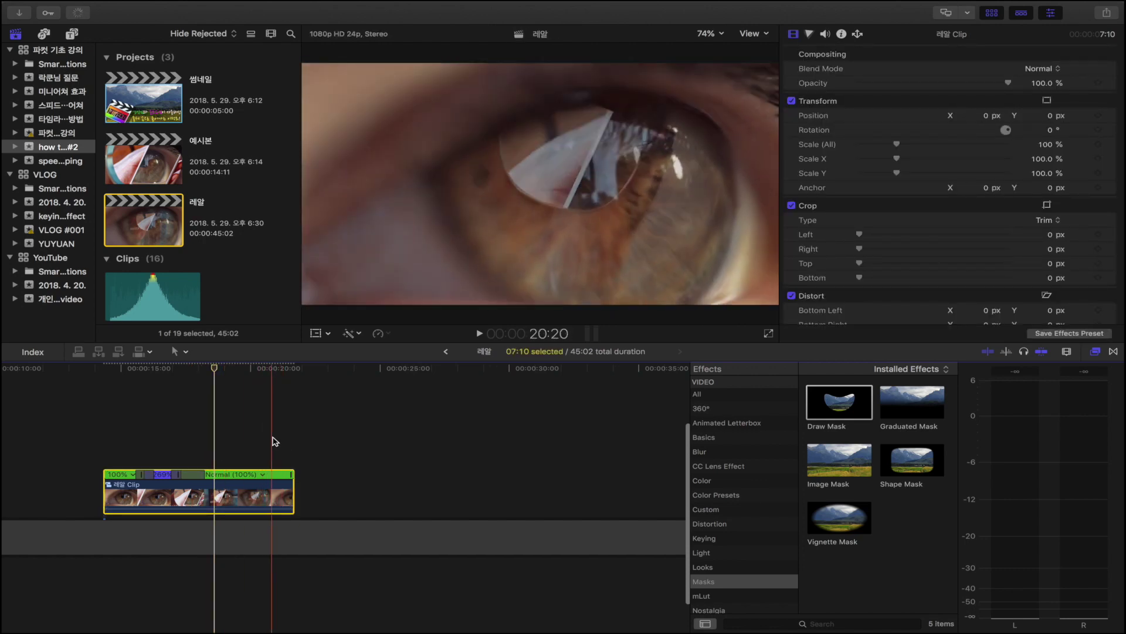
Open the 예시본 project and play back its finished example of the transition from the start
double_click(144, 161)
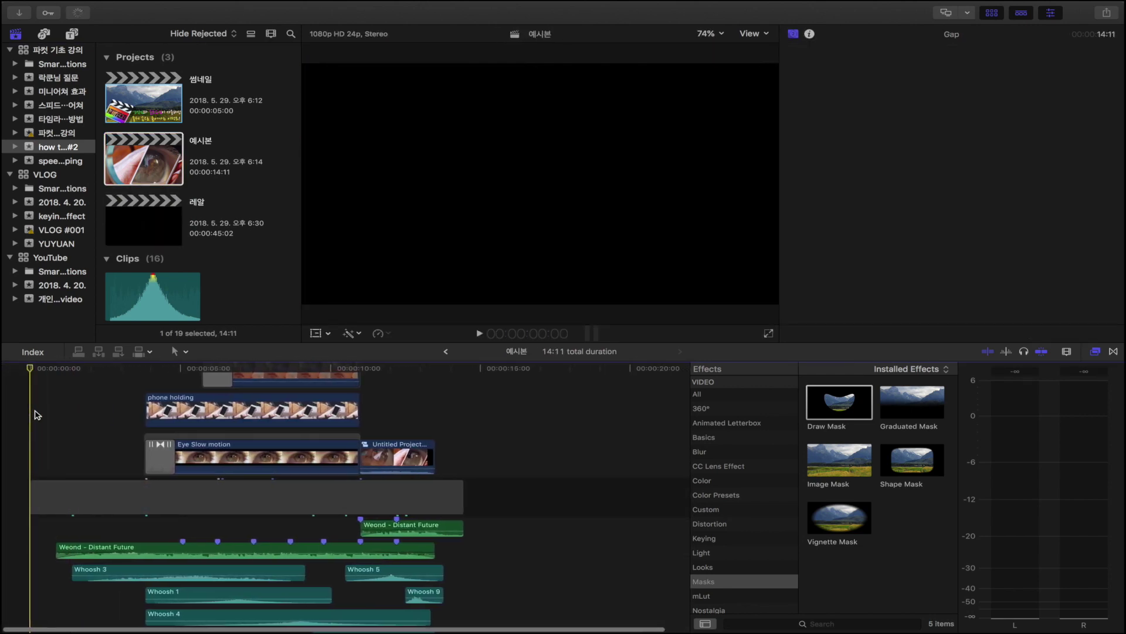
key("space")
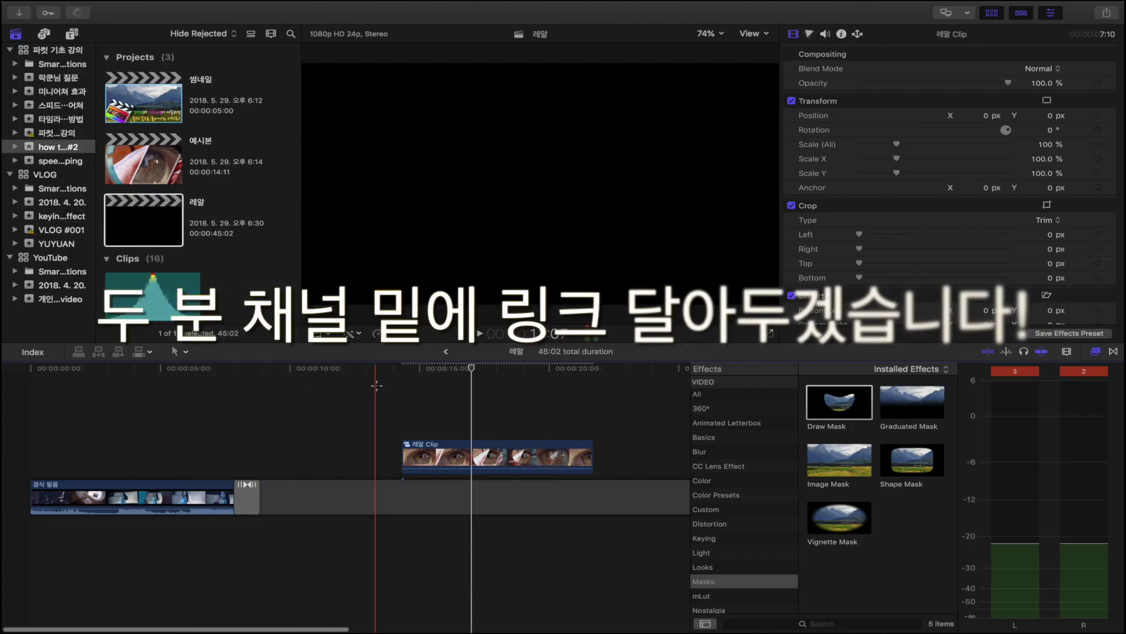
left_click(378, 384)
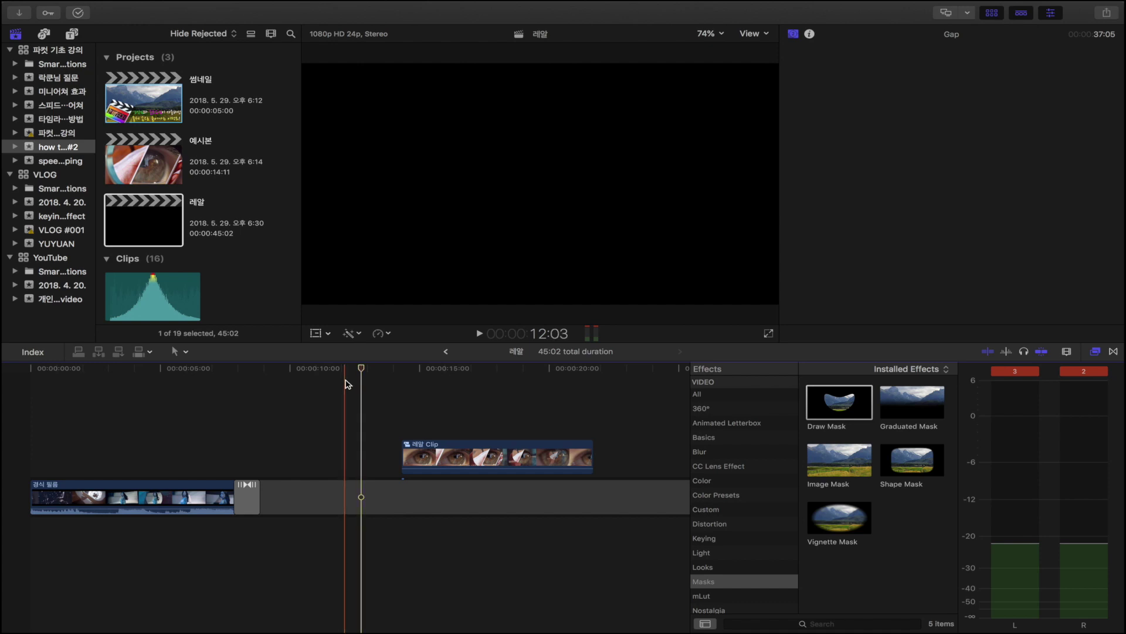
left_click(346, 381)
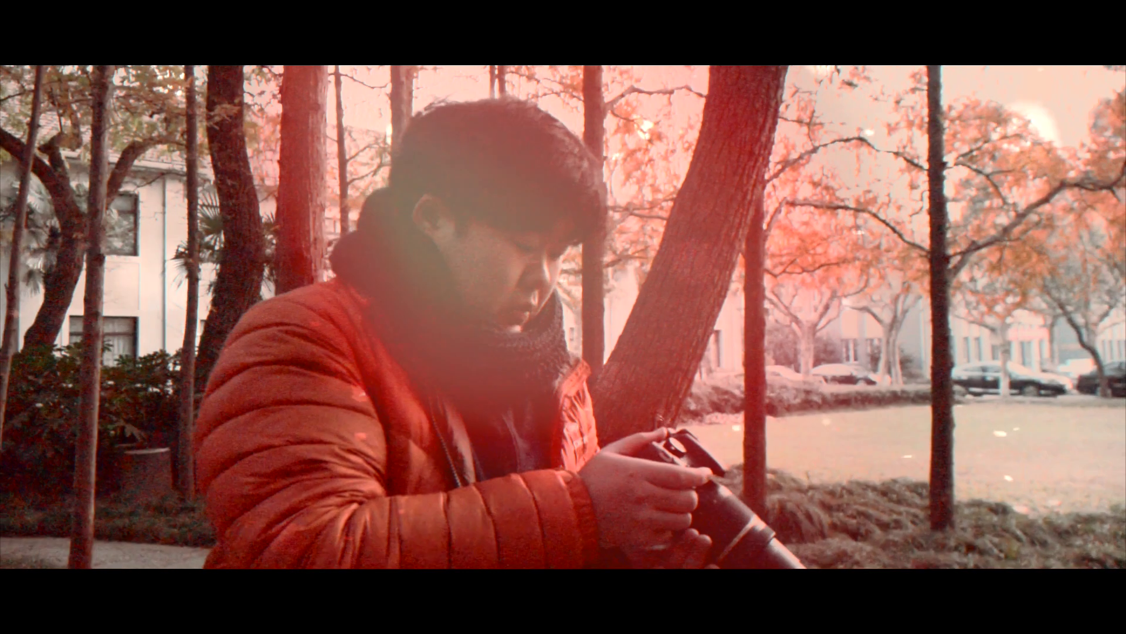